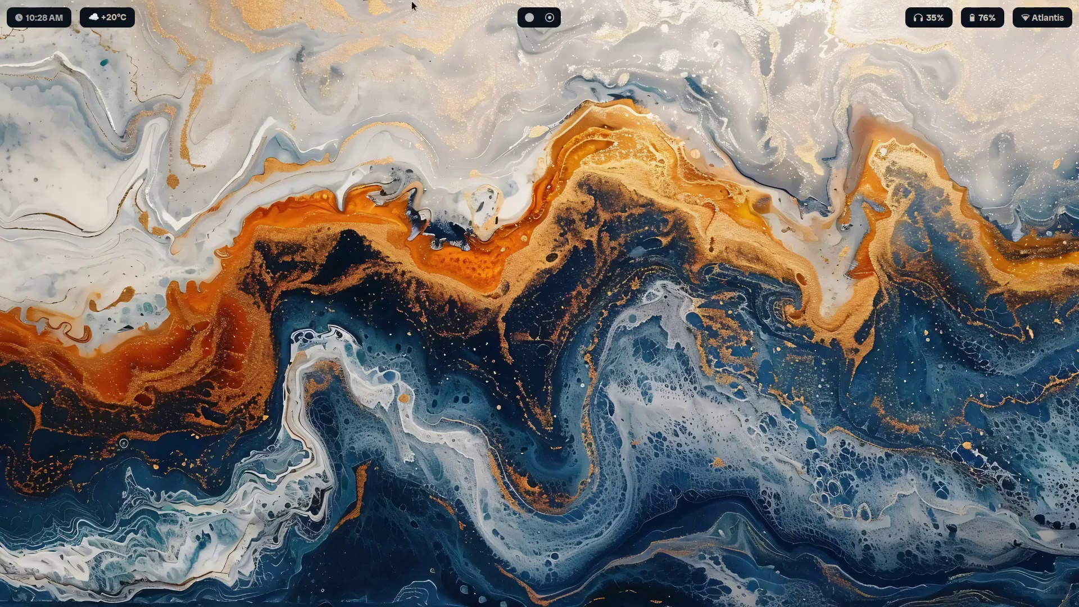
left_click(17, 22)
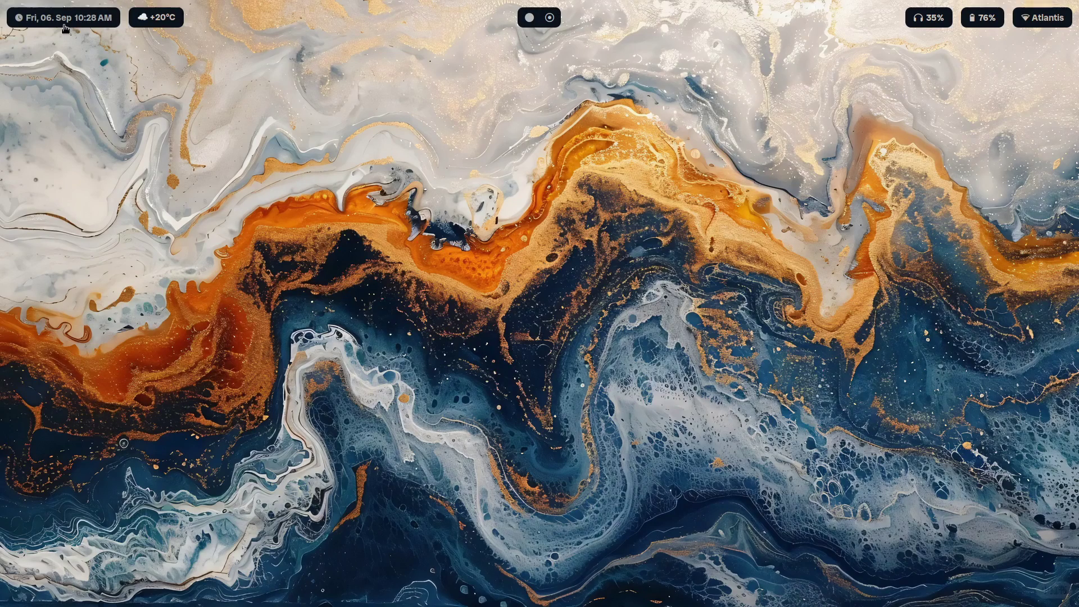
key("super+1")
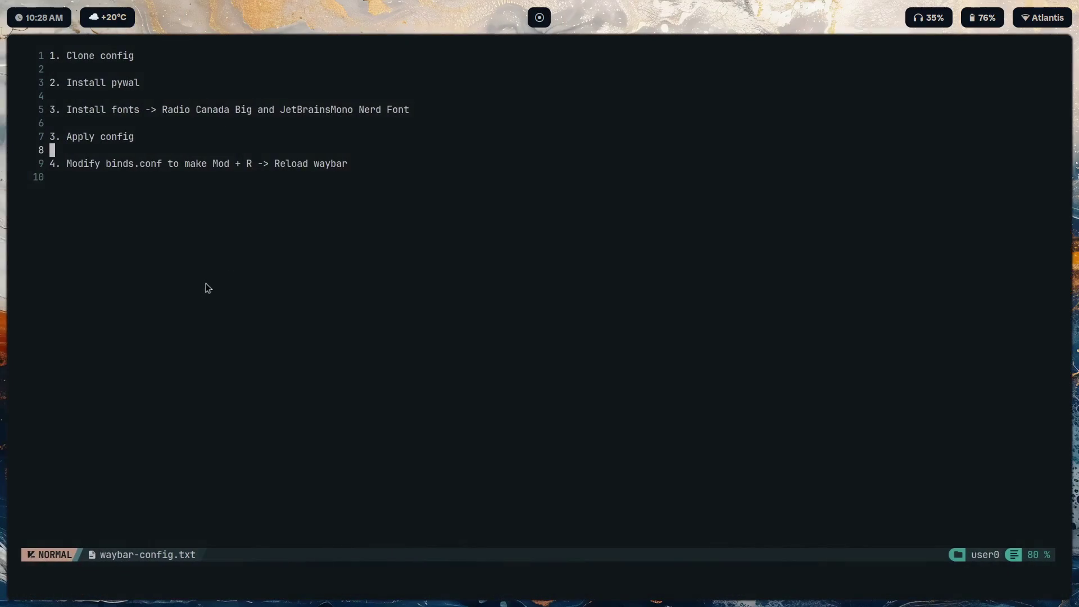
key("j")
key("j")
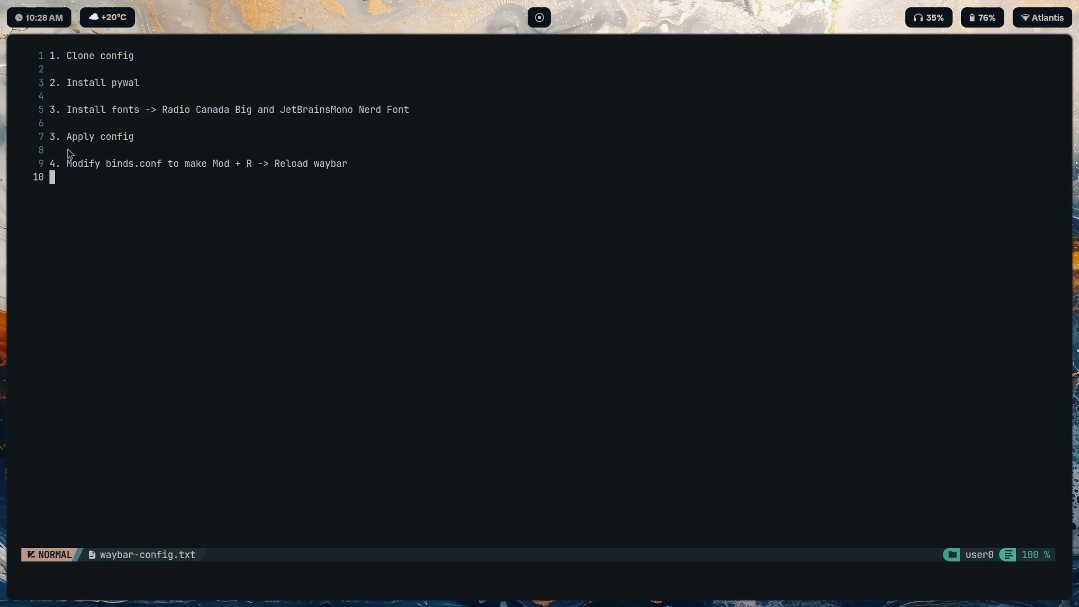
left_click_drag(65, 168, 59, 25)
left_click(79, 68)
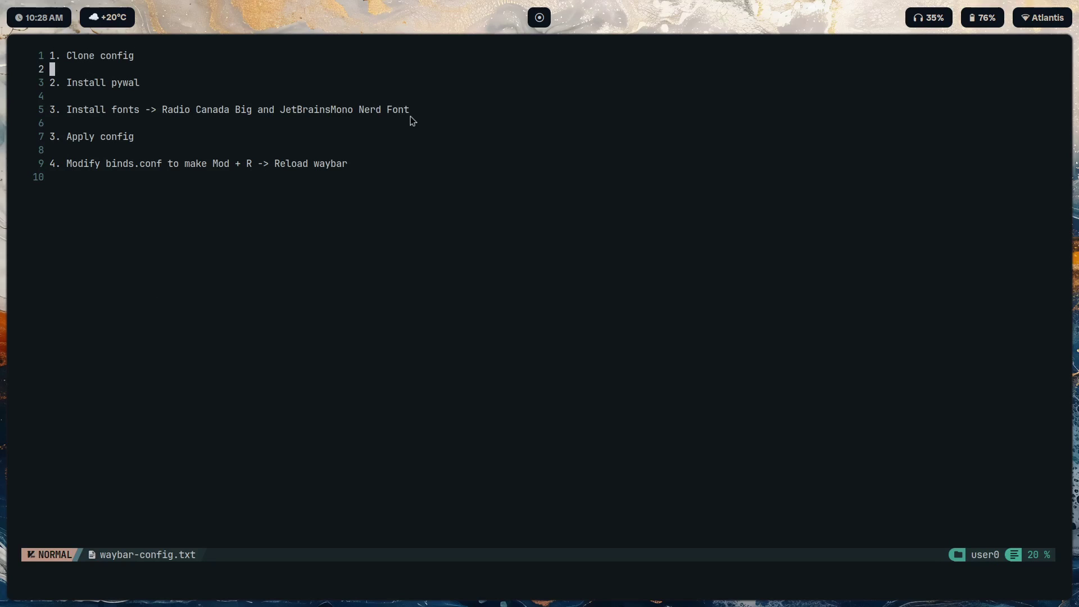
left_click_drag(70, 85, 130, 96)
key("Escape")
key("super+2")
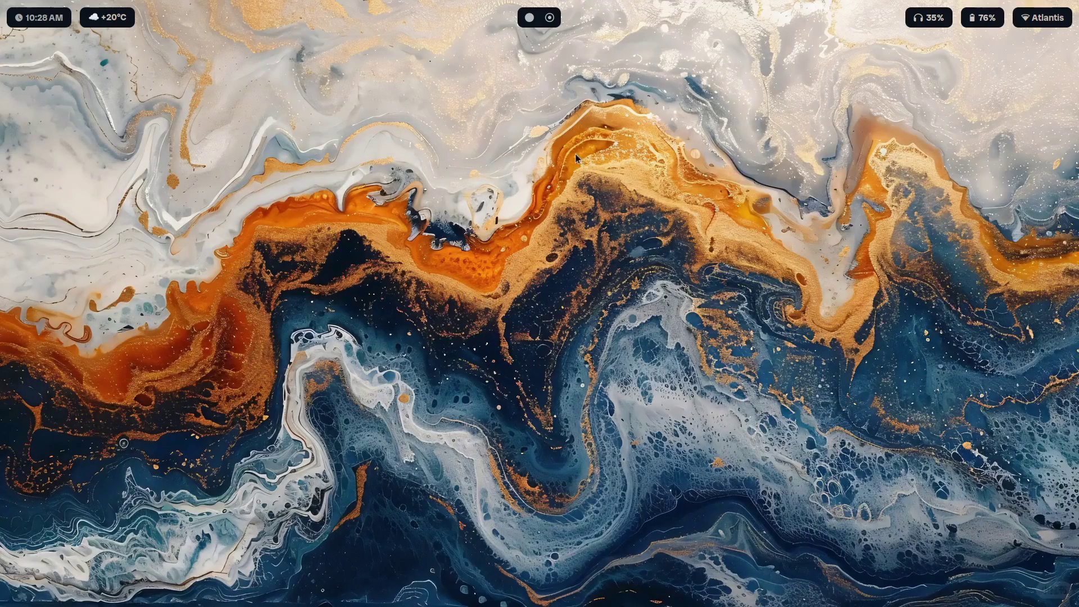
key("super+1")
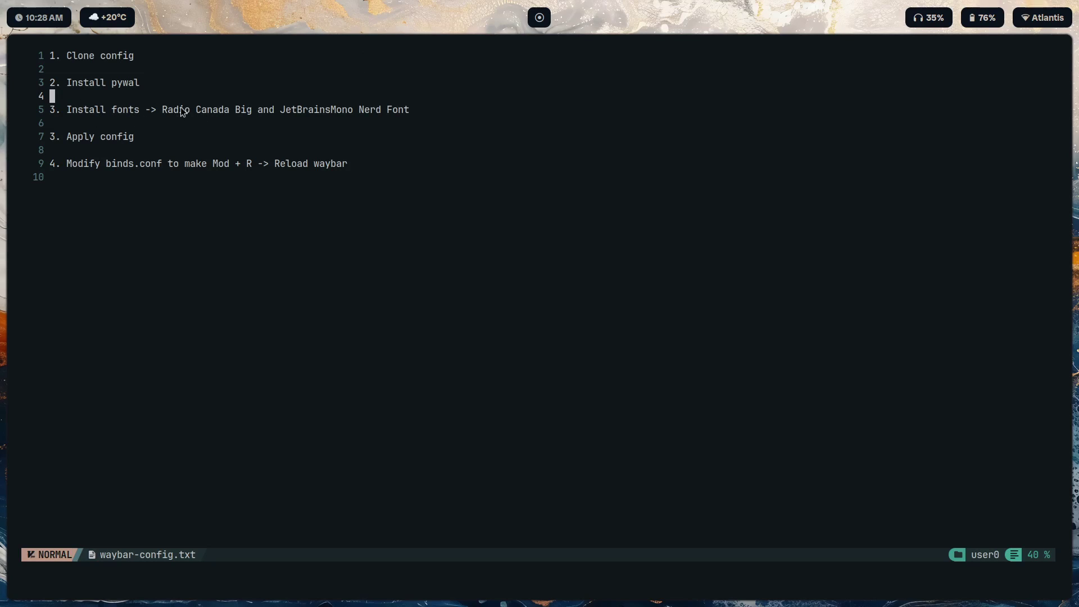
left_click_drag(162, 110, 345, 110)
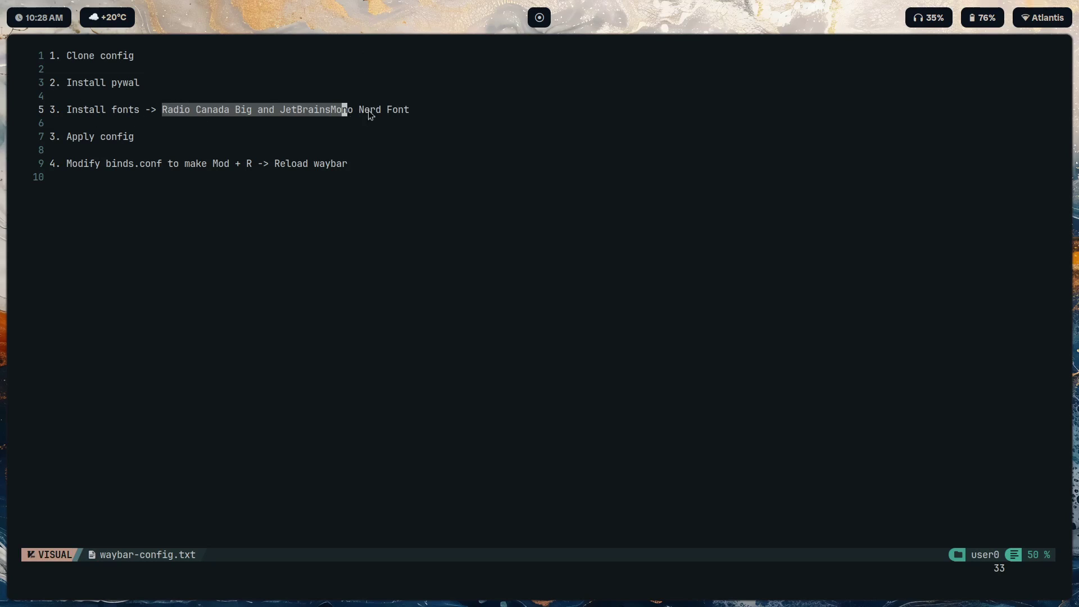
left_click(264, 115)
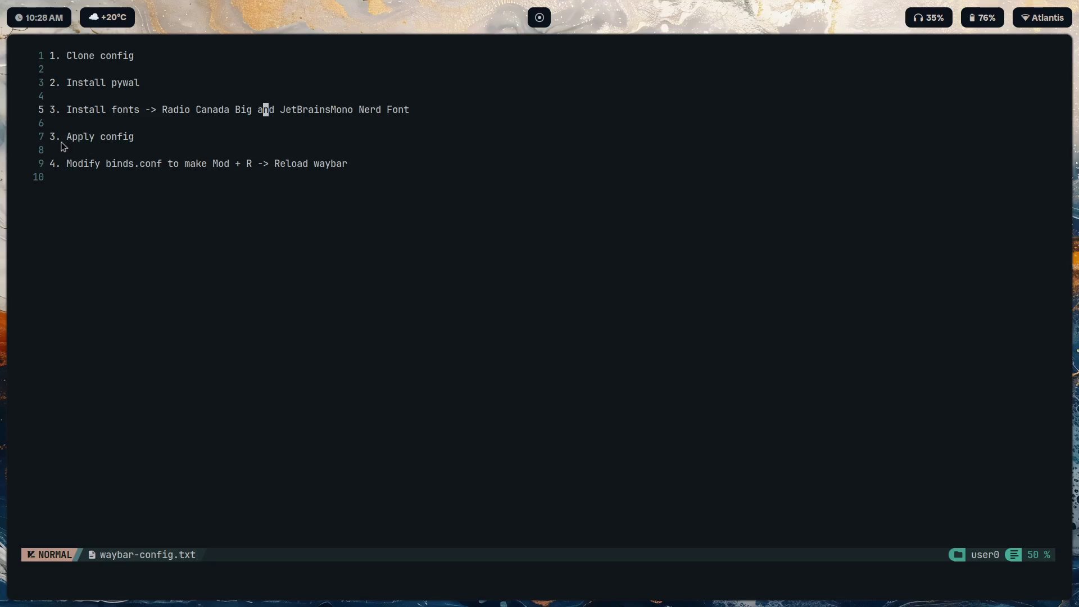
left_click_drag(58, 139, 143, 138)
left_click(145, 140)
left_click_drag(63, 166, 347, 164)
left_click(246, 177)
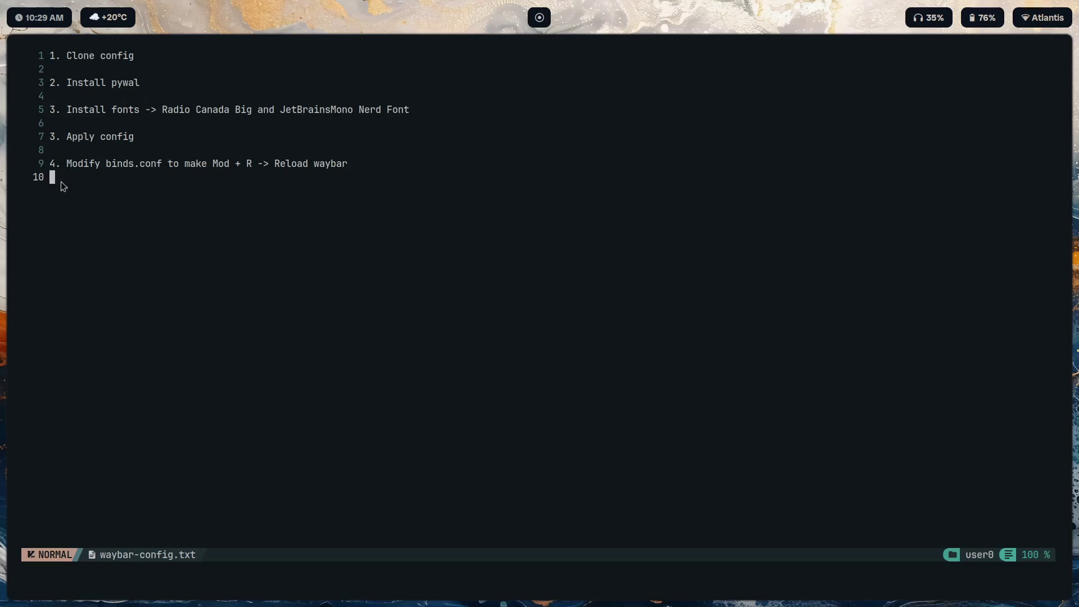
left_click_drag(69, 170, 168, 169)
key("Escape")
key("super+2")
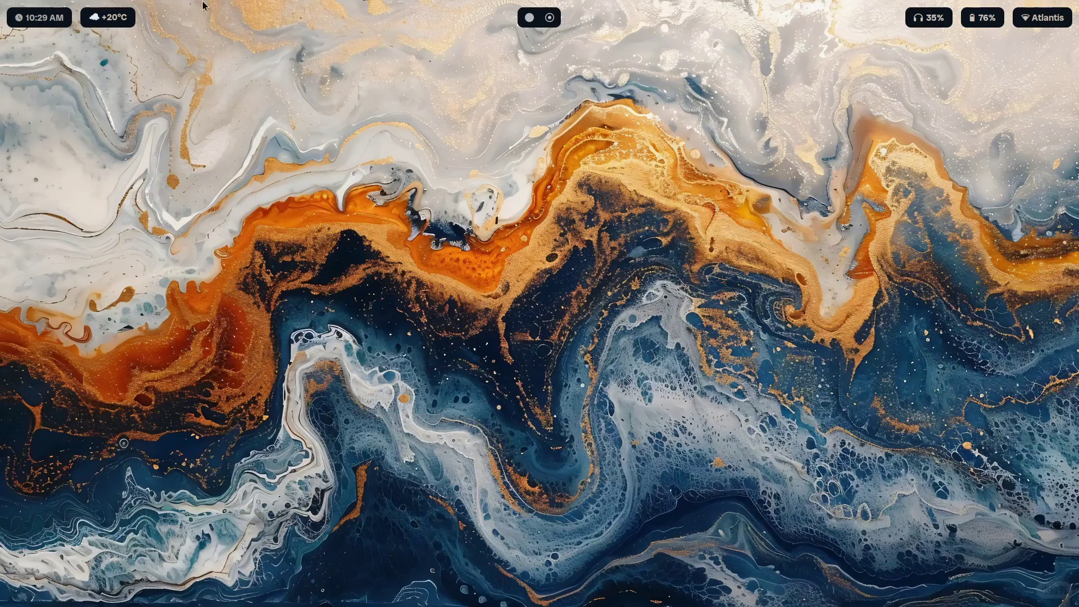
key("super+1")
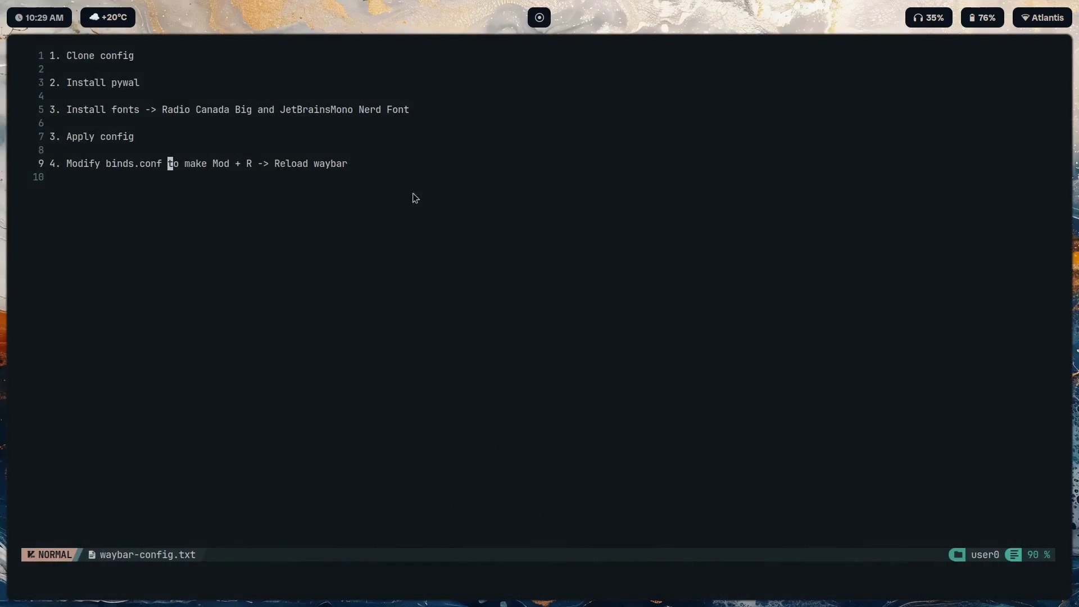
key("super+2")
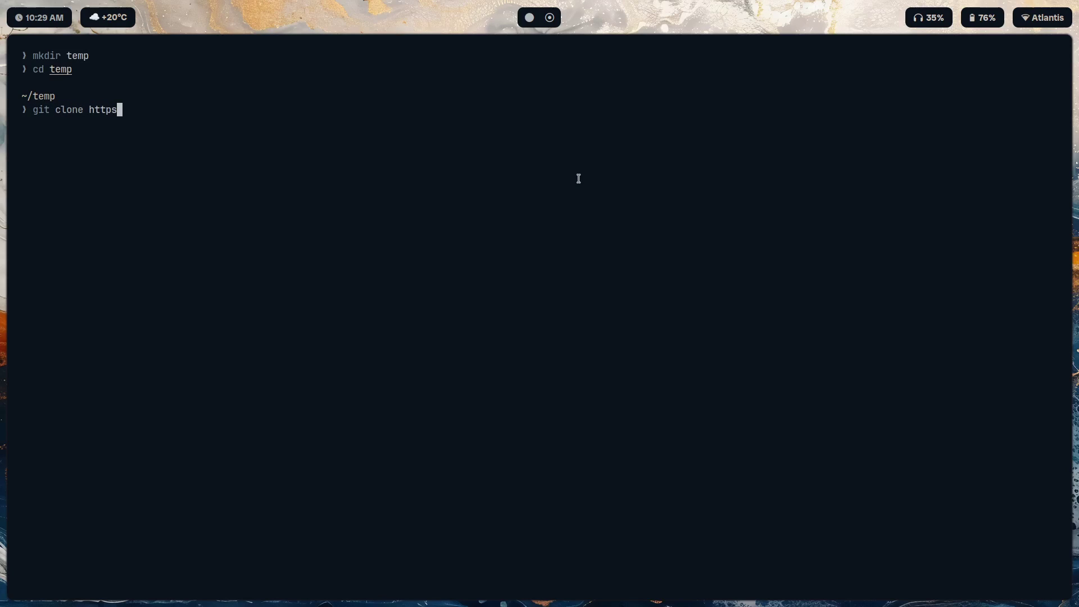
Step: Run git clone of the GitHub dotfiles repository with -b vaporwave to fetch the vaporwave branch
type(":\\?")
key("BackSpace")
type("/")
key("BackSpace")
key("BackSpace")
type("//github.com/sane1090x/doit")
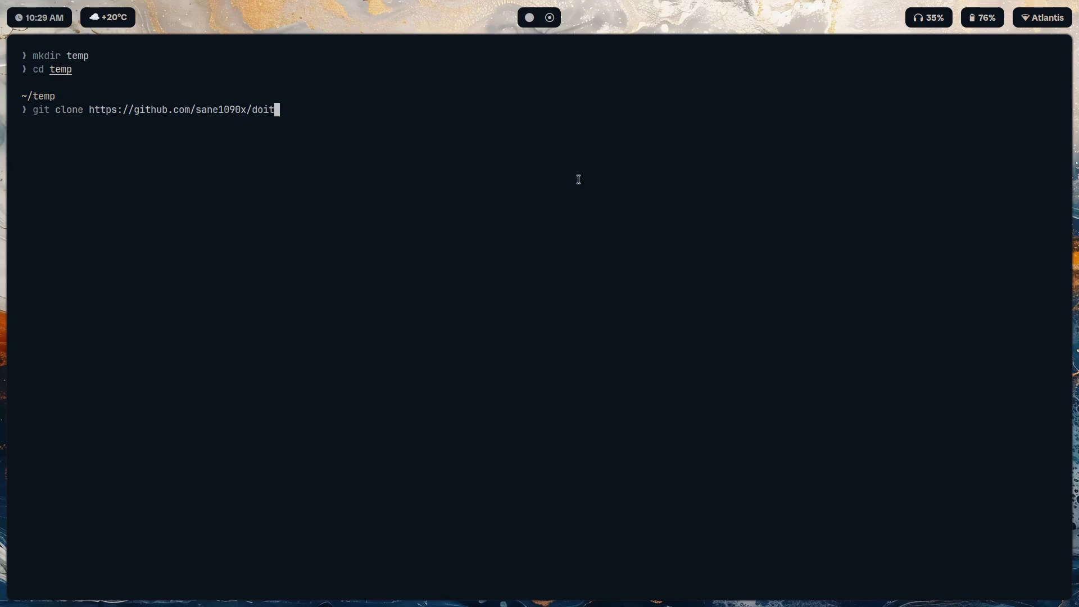
key("BackSpace")
type("tfiles -b")
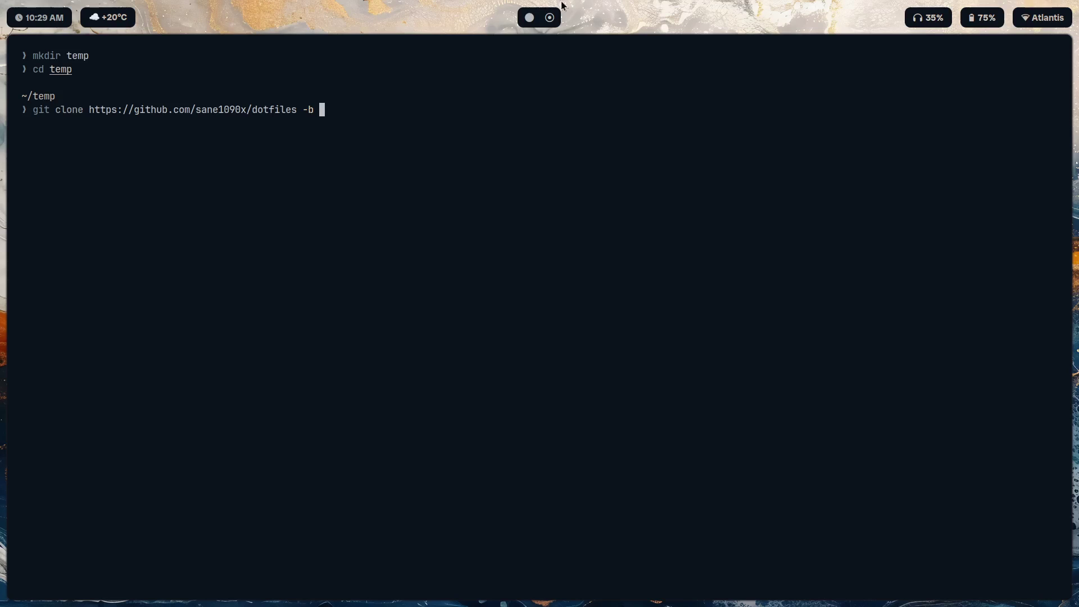
type("vaporwave")
key("Return")
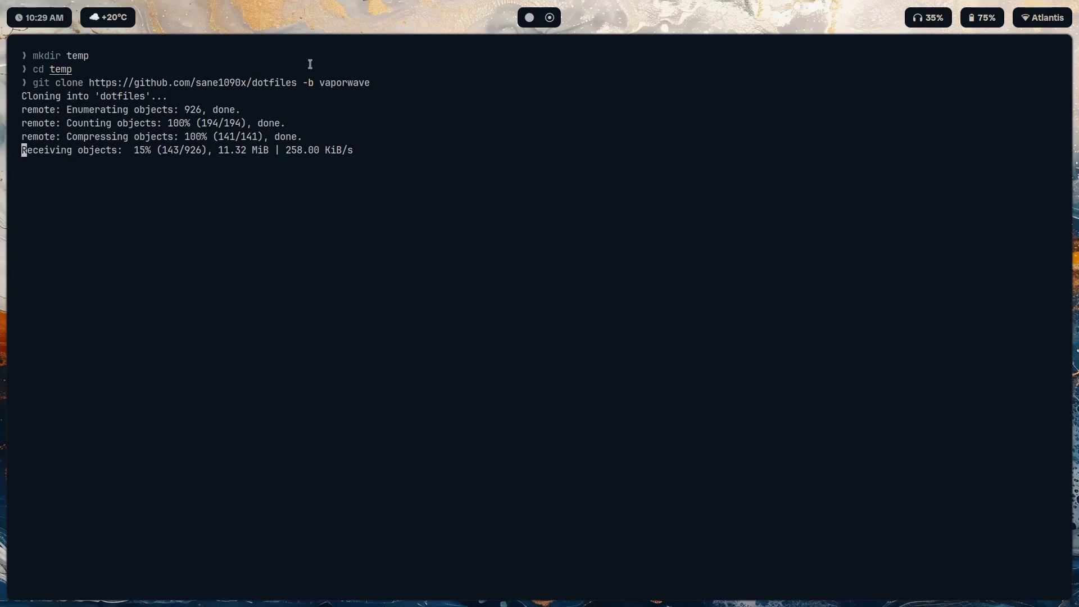
Step: Launch Thunar on workspace 3, show hidden files and open the ~/.config folder
key("super+3")
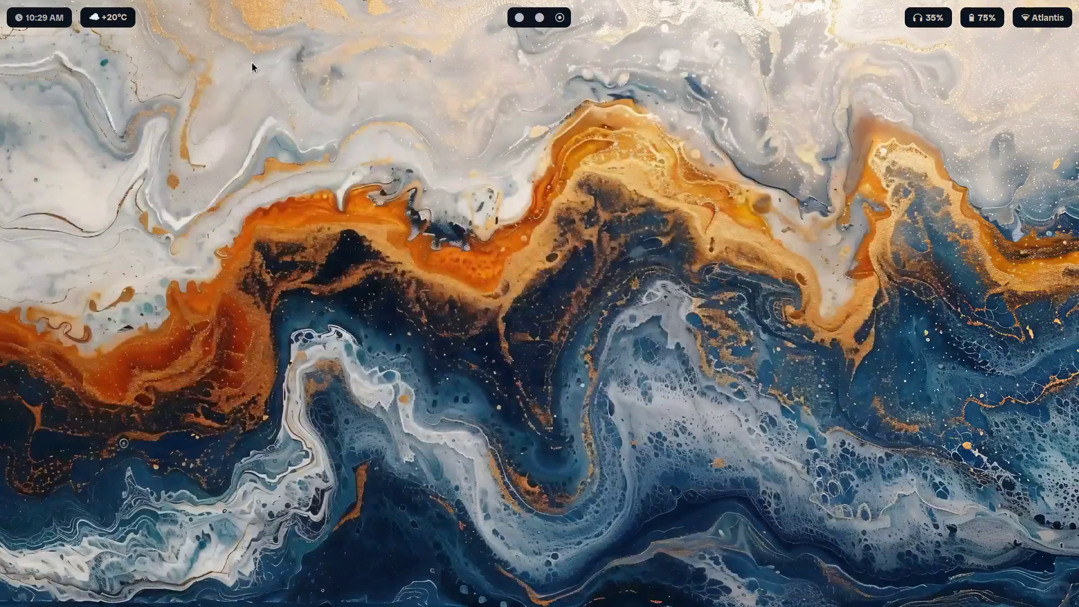
key("super+d")
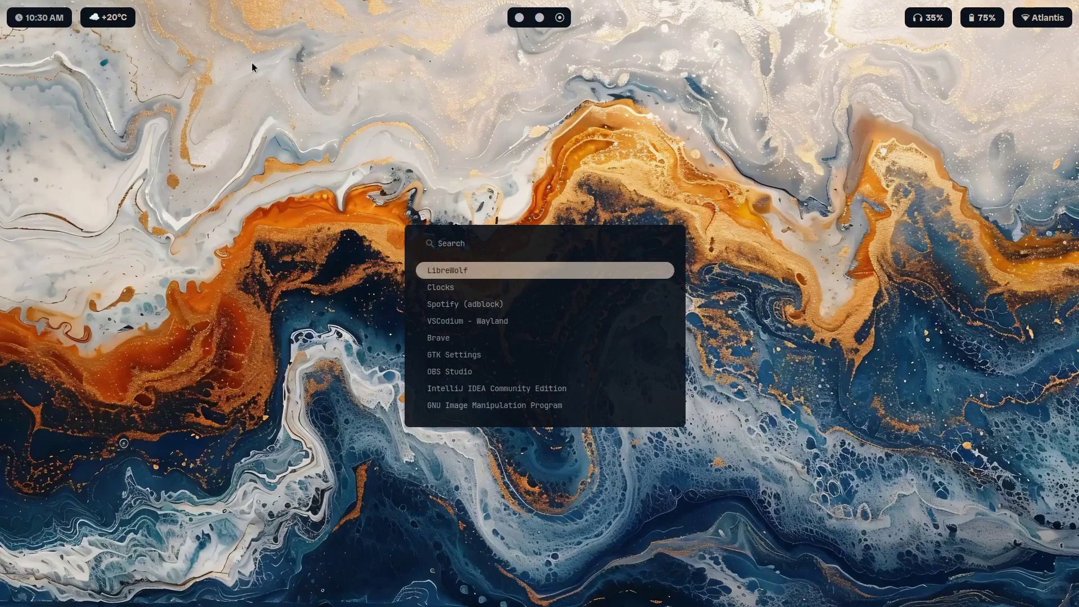
type("thunar")
key("Return")
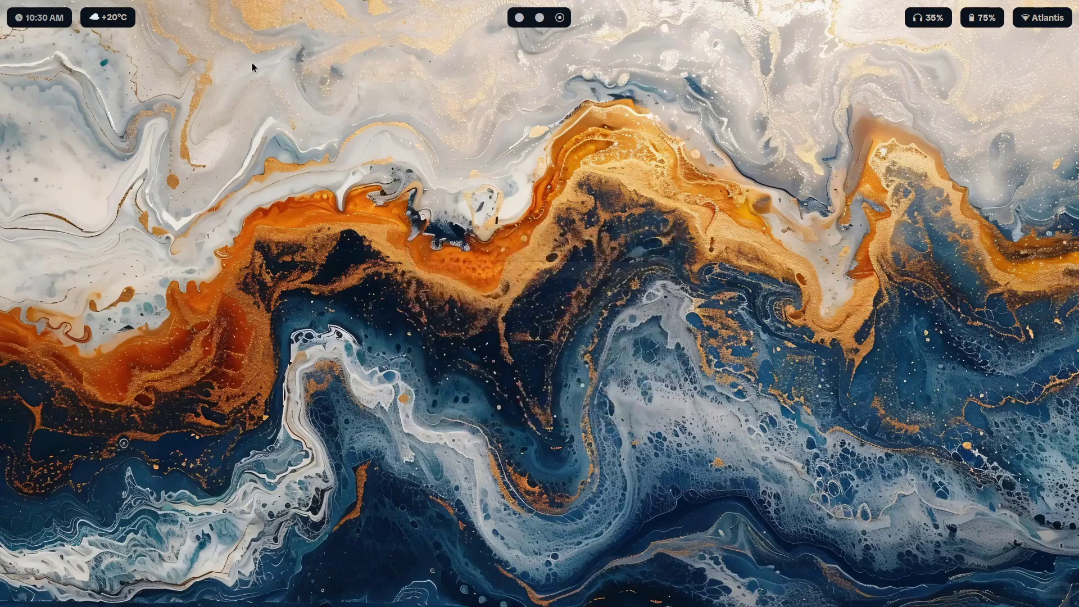
key("ctrl+h")
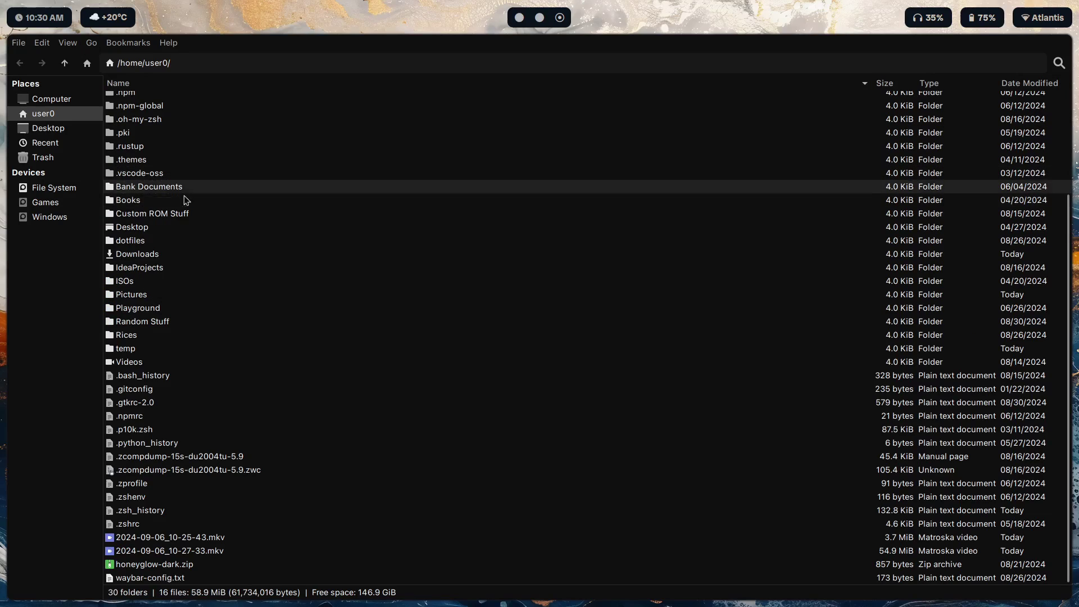
scroll(189, 324, "up", 5)
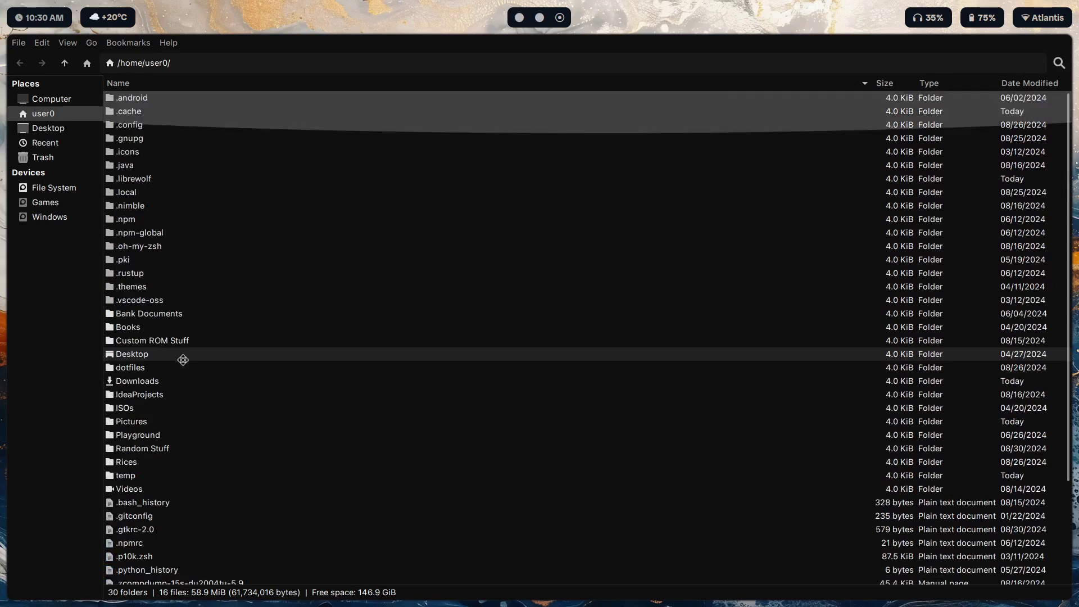
double_click(160, 128)
Step: Inspect the waybar_current.bak, waybar_vaporwave.bak and waybar folders, checking on the clone
scroll(200, 353, "down", 10)
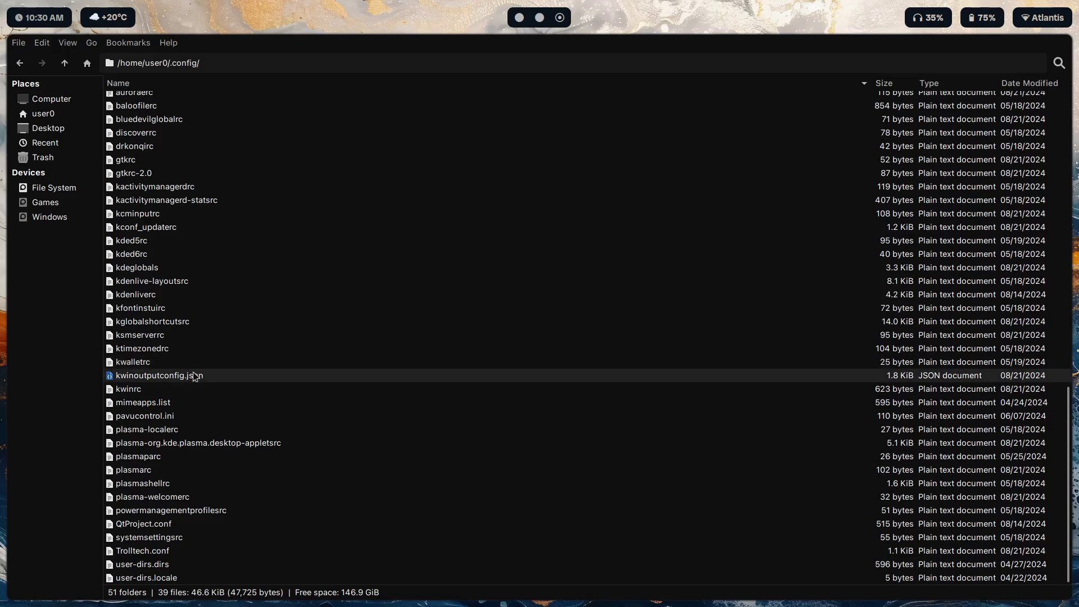
scroll(192, 376, "up", 5)
scroll(174, 289, "up", 3)
double_click(163, 257)
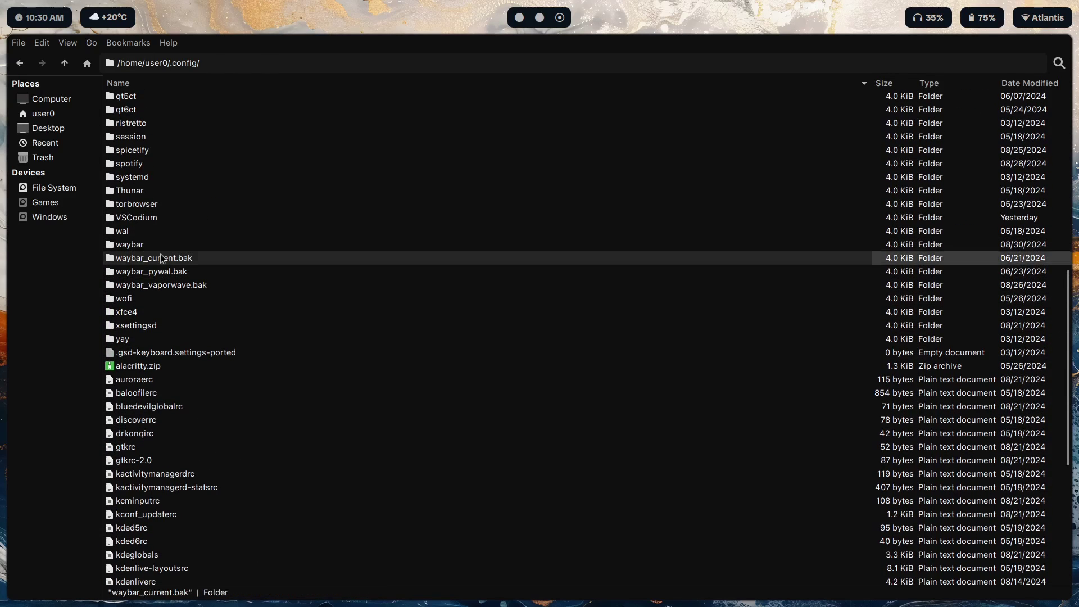
key("alt+Left")
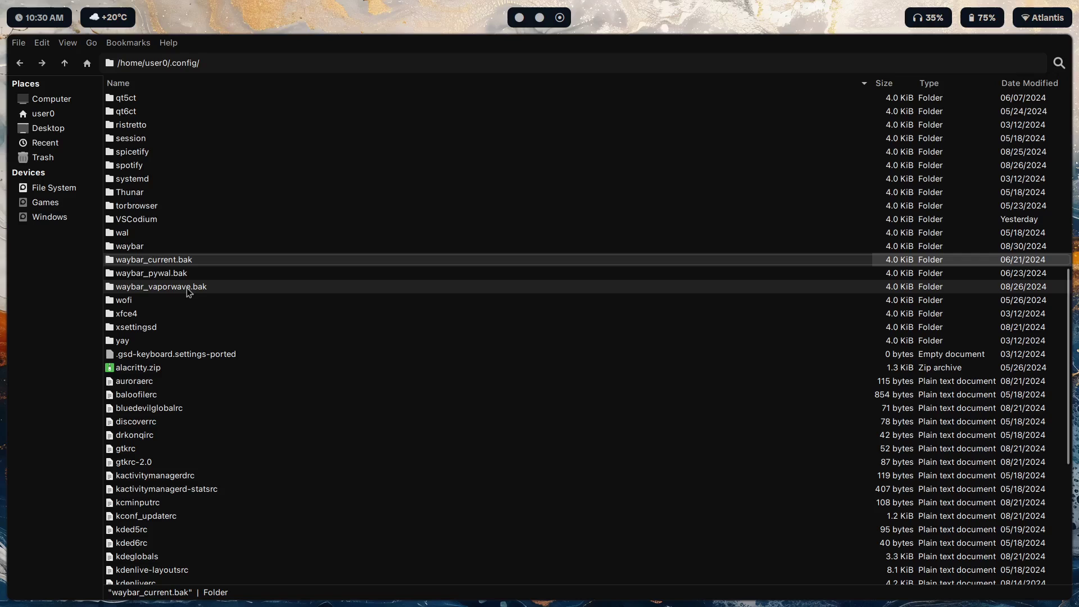
left_click(142, 243)
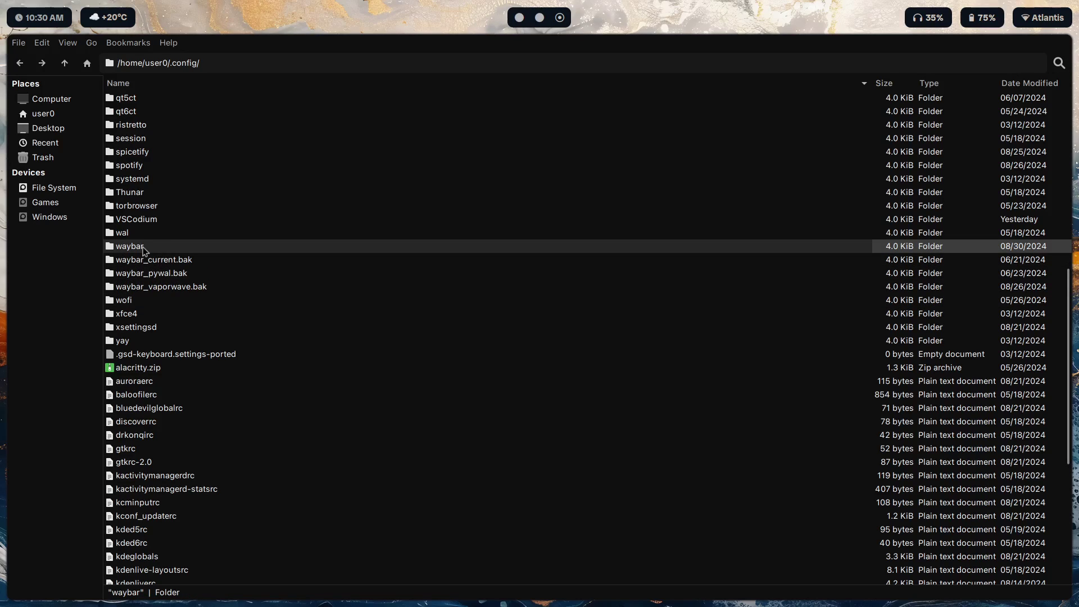
left_click(180, 285)
left_click_drag(180, 286, 178, 292)
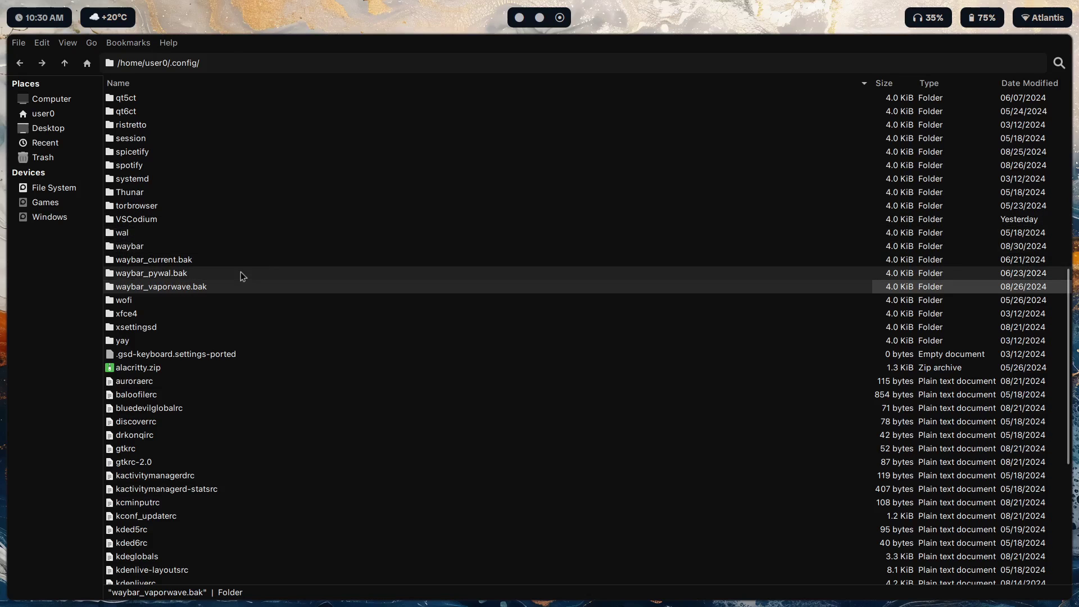
key("super+2")
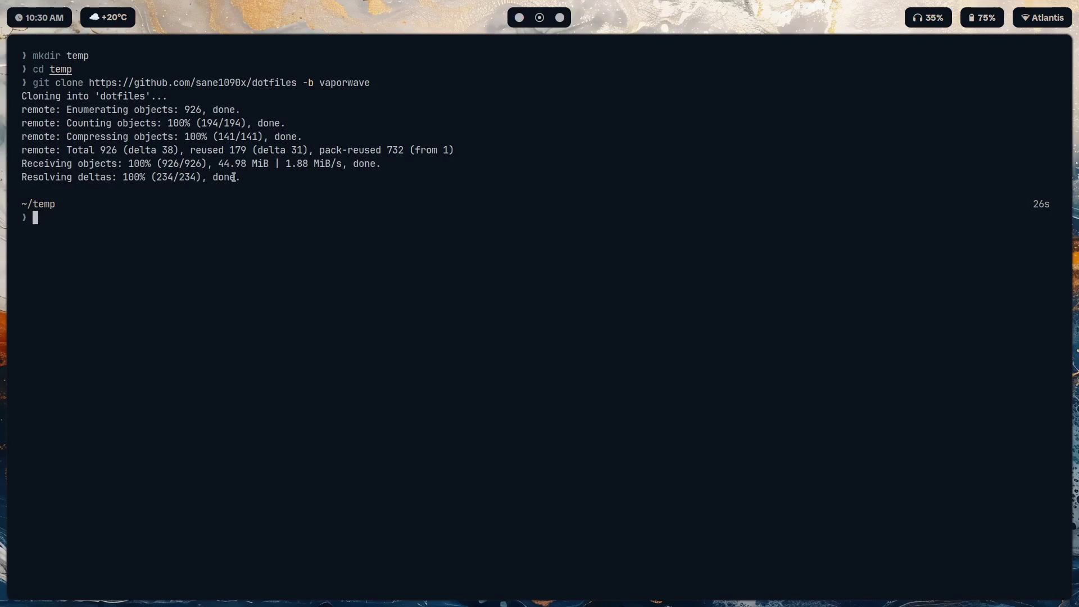
key("super+3")
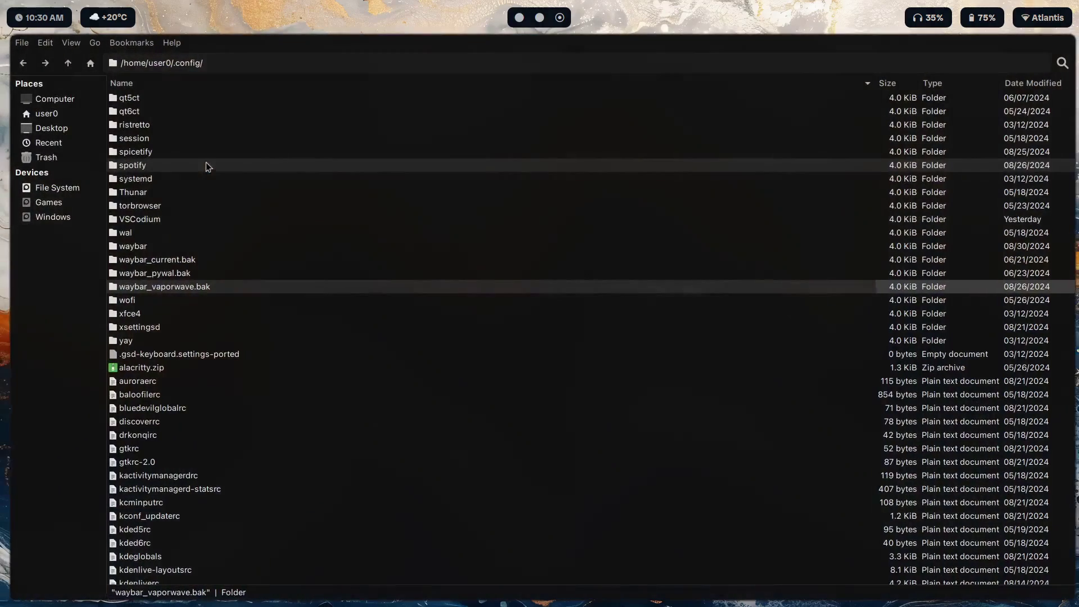
double_click(150, 247)
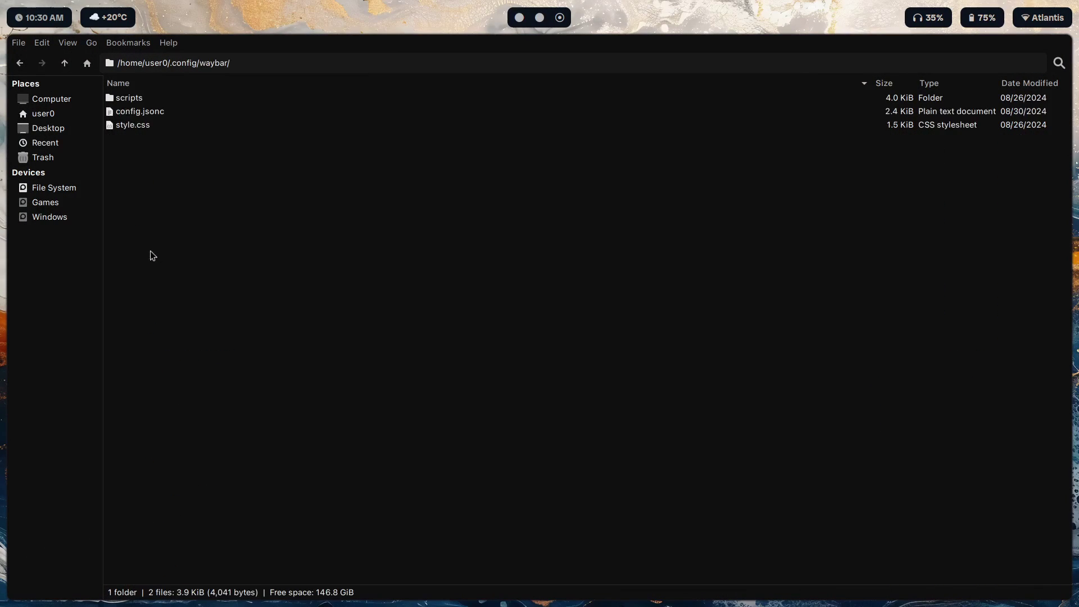
key("alt+Left")
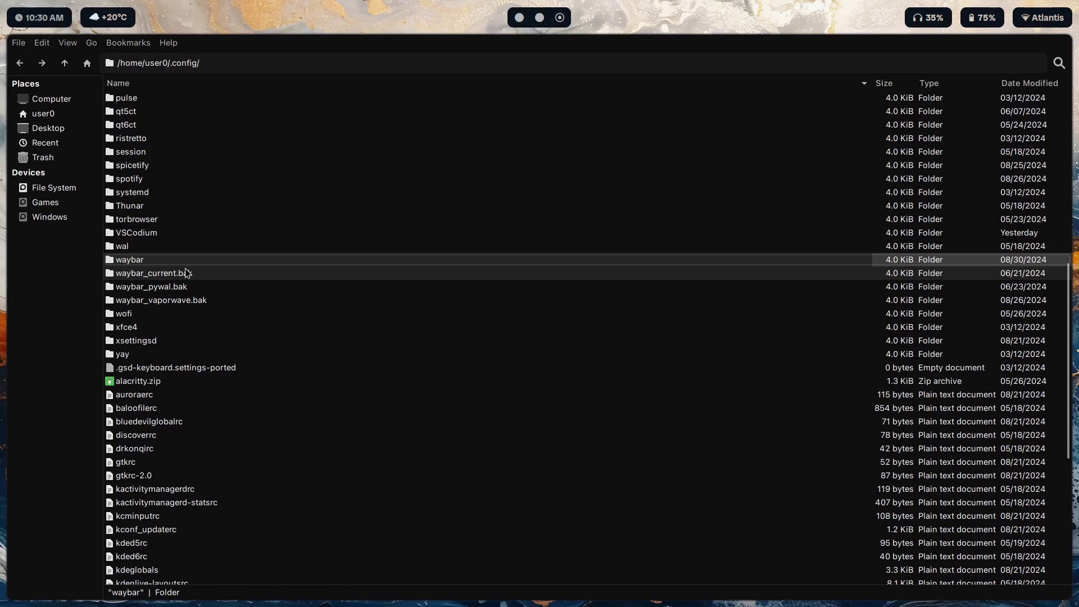
Step: Append .bak to the waybar folder name, making it waybar.bak
key("F2")
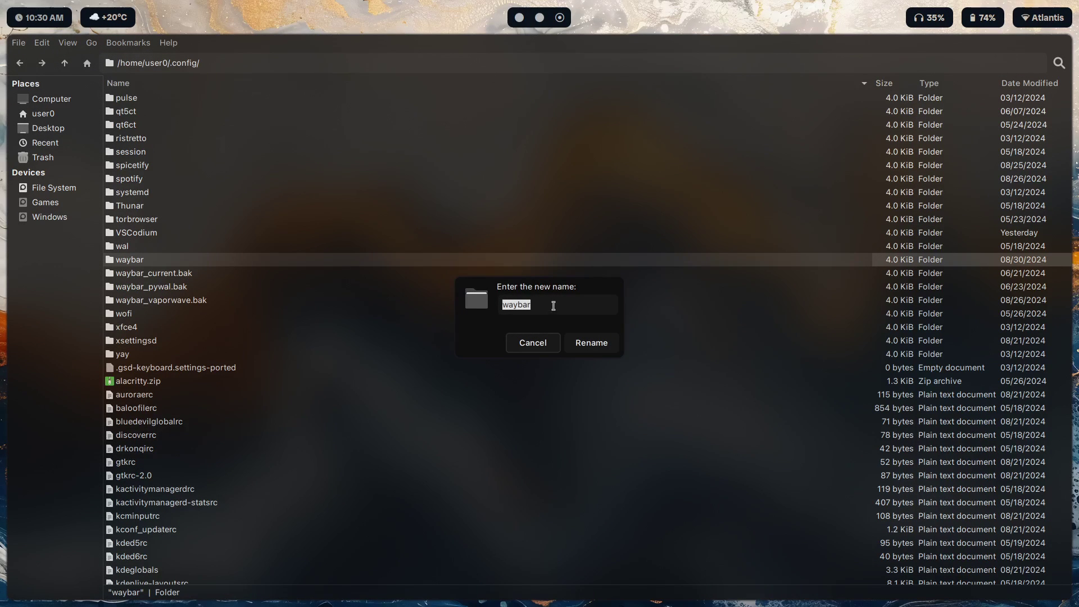
left_click(554, 305)
type(".ba")
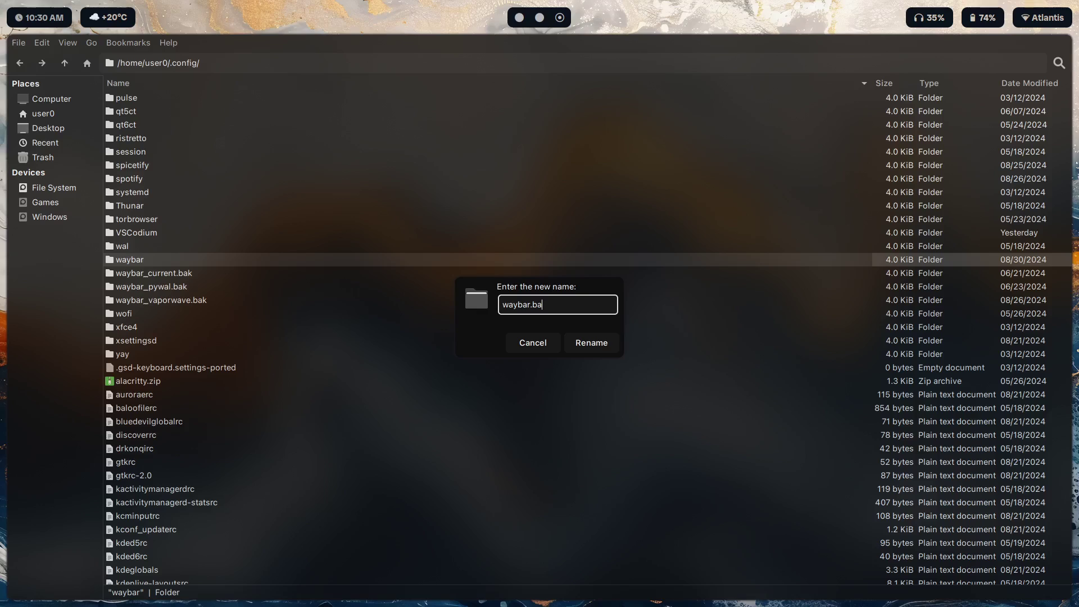
type("k")
key("Return")
Step: Move into the cloned dotfiles/.config folder and list its contents
key("super+q")
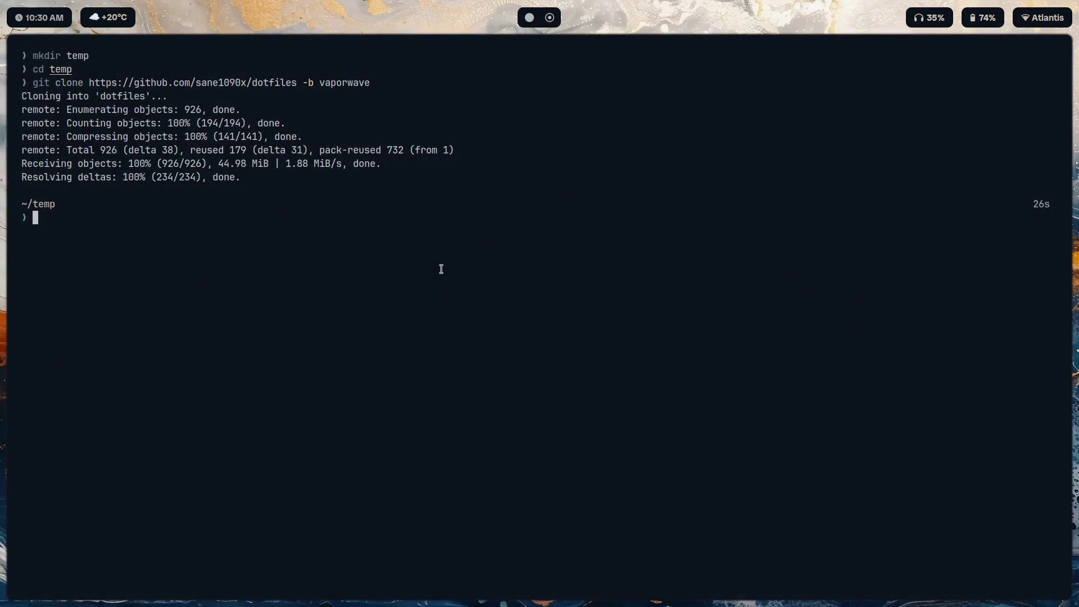
type("cd dotfiles")
key("Return")
type("ls")
key("Return")
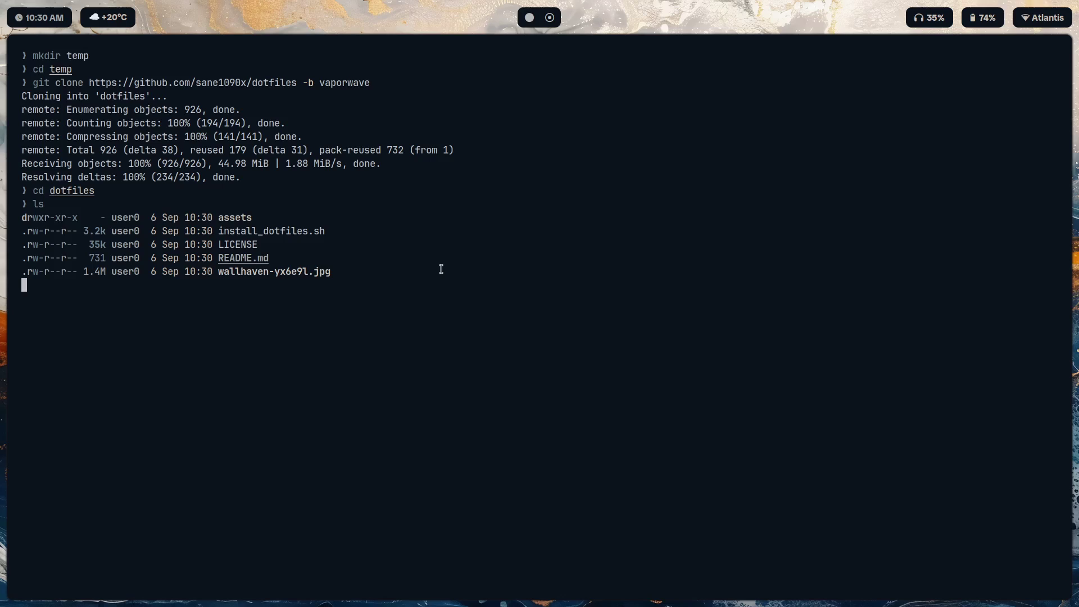
type("cd .config")
key("Return")
type("l")
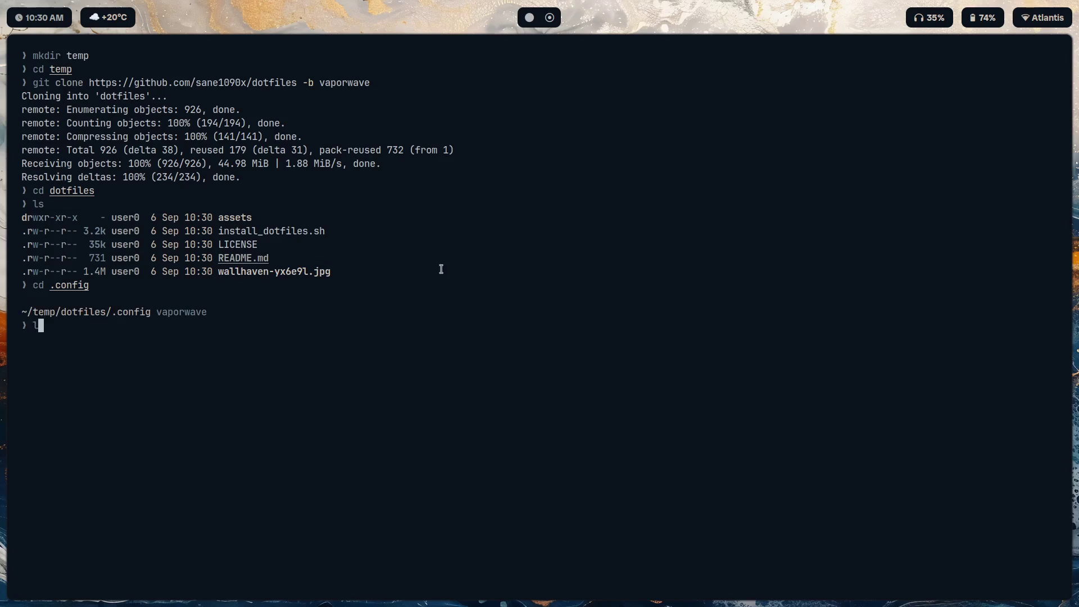
type("s")
key("Return")
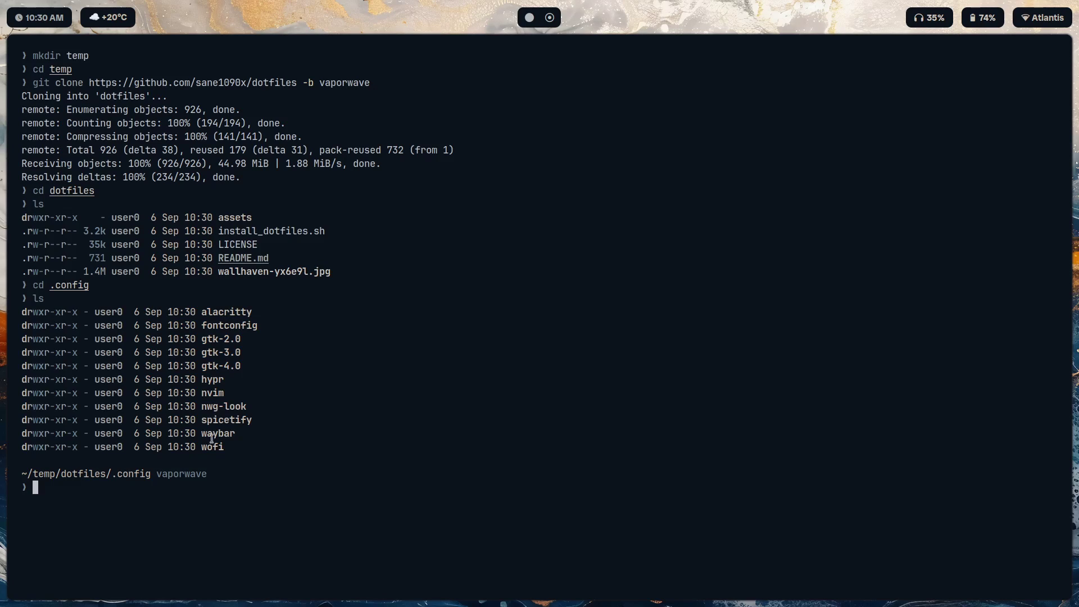
Step: Copy the waybar folder recursively into ~/.config with cp -r
double_click(216, 435)
left_click(216, 500)
type("cp -r waybar ~.")
type(".config")
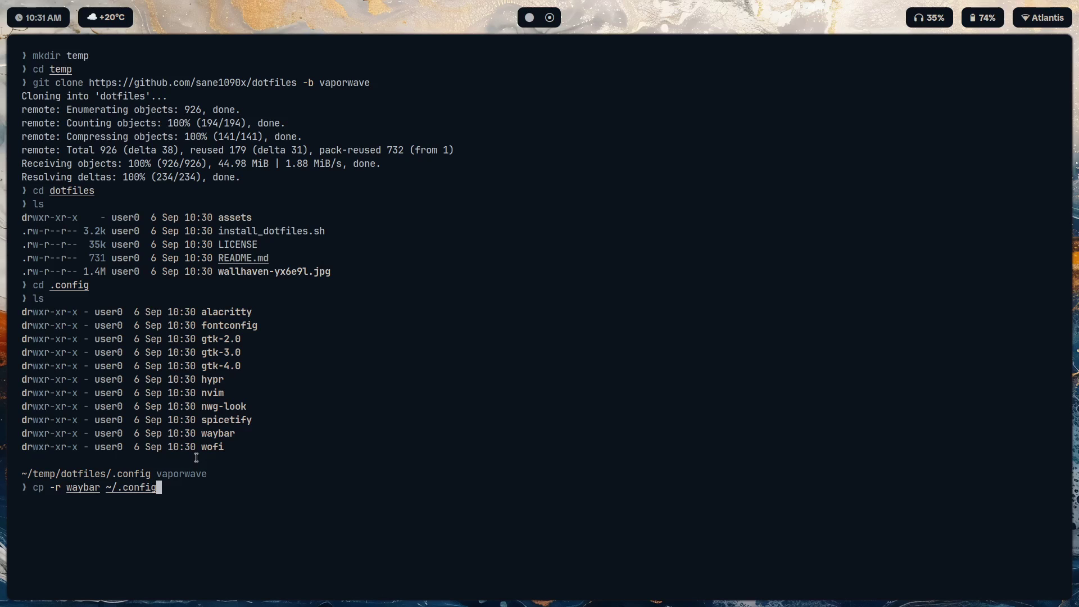
type("/")
key("Return")
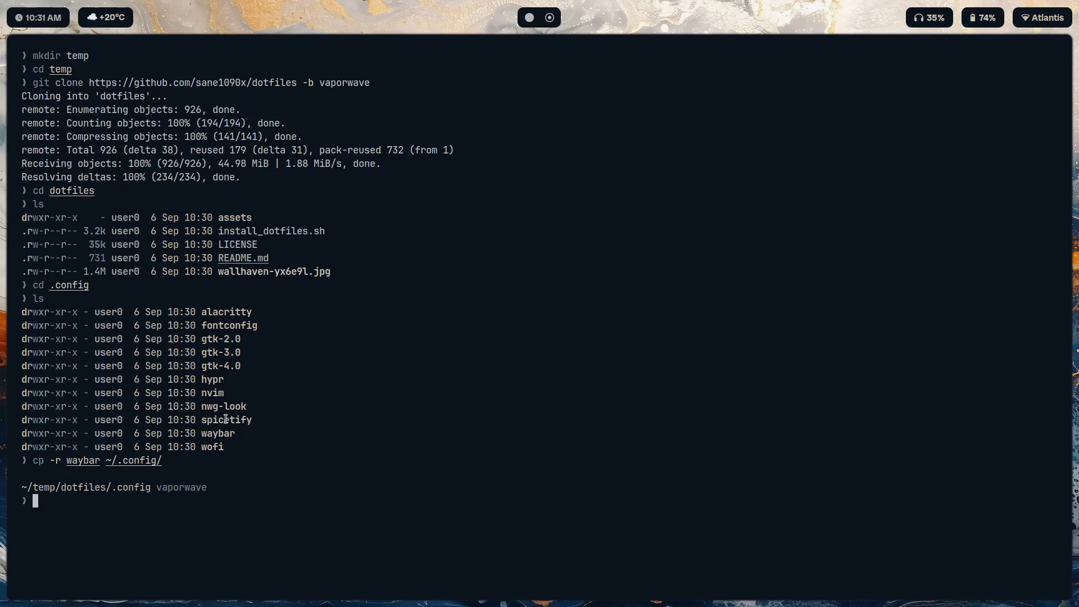
Step: Change into ~/.config and pick out the new waybar folder in the listing
type("cd ~/.")
key("BackSpace")
key("BackSpace")
type(".config")
key("Return")
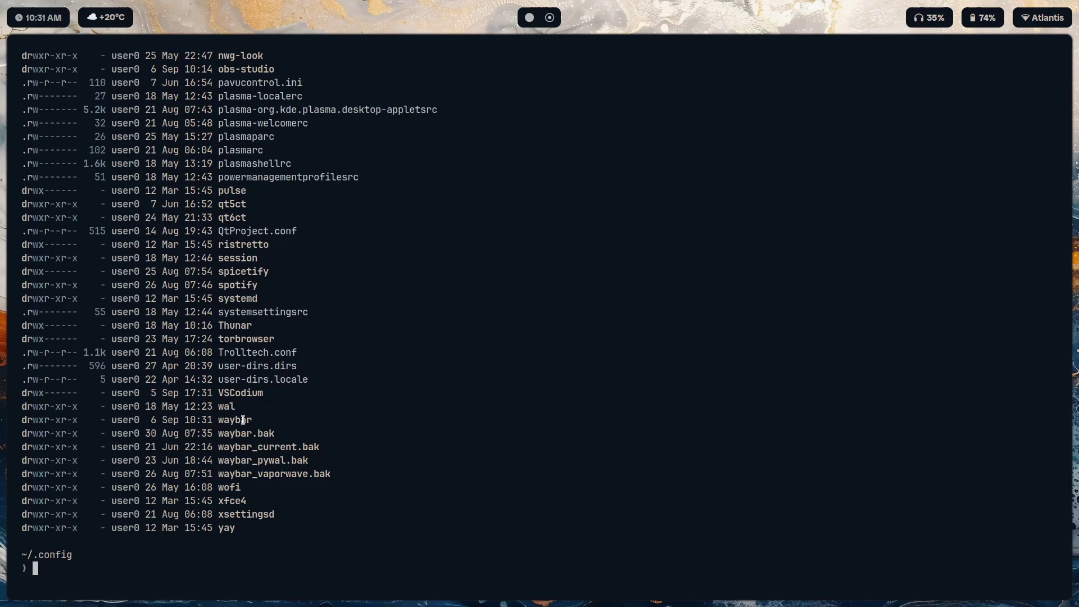
double_click(243, 420)
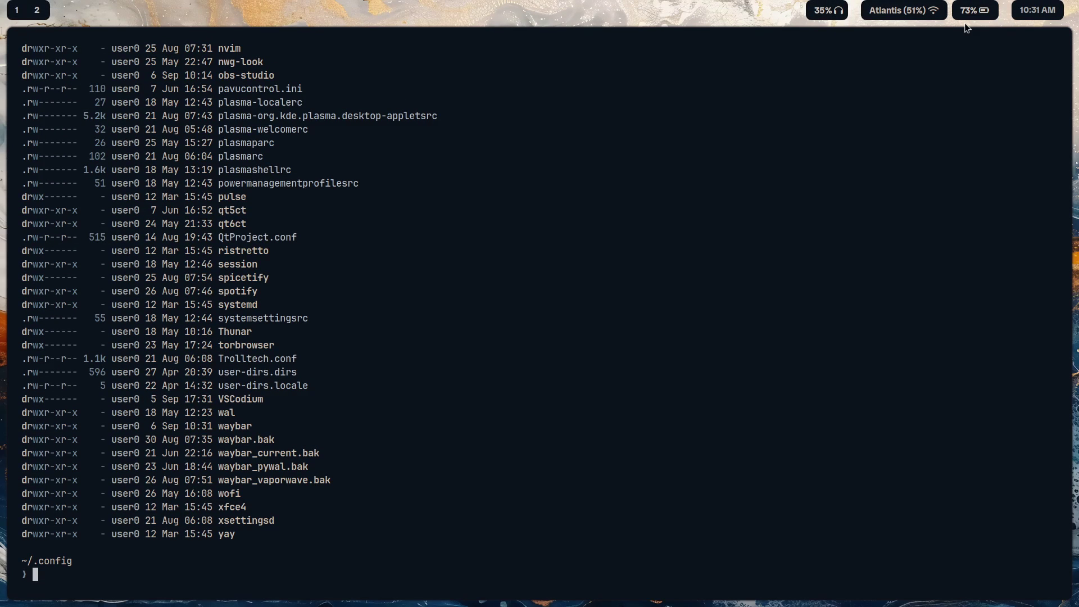
Step: Enter ~/.config/waybar, list its files and remove the old config file with rm config
type("cd waybar")
key("Return")
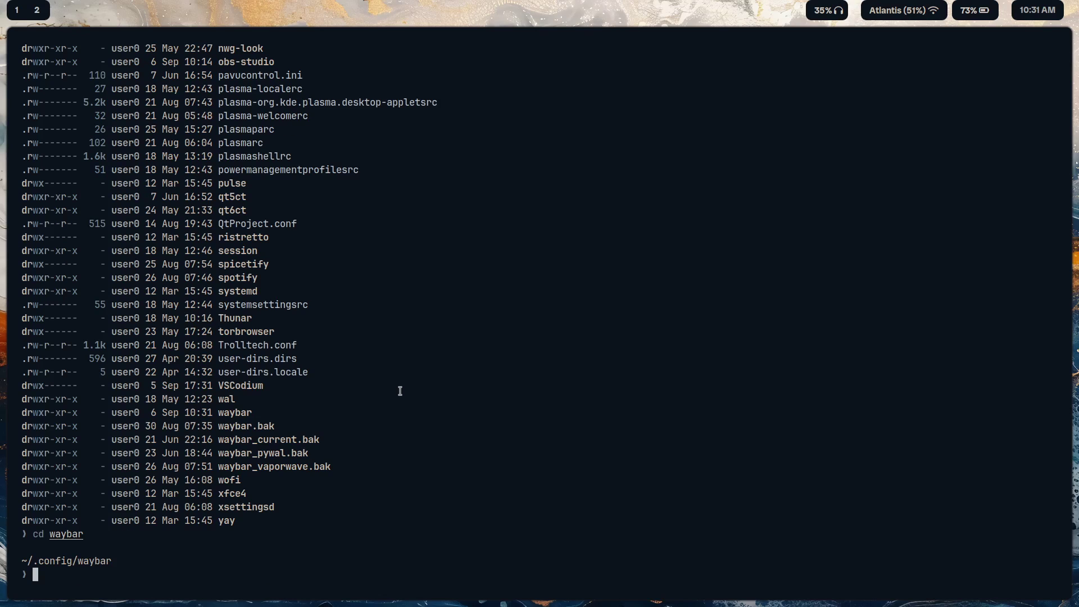
type("ls")
key("Return")
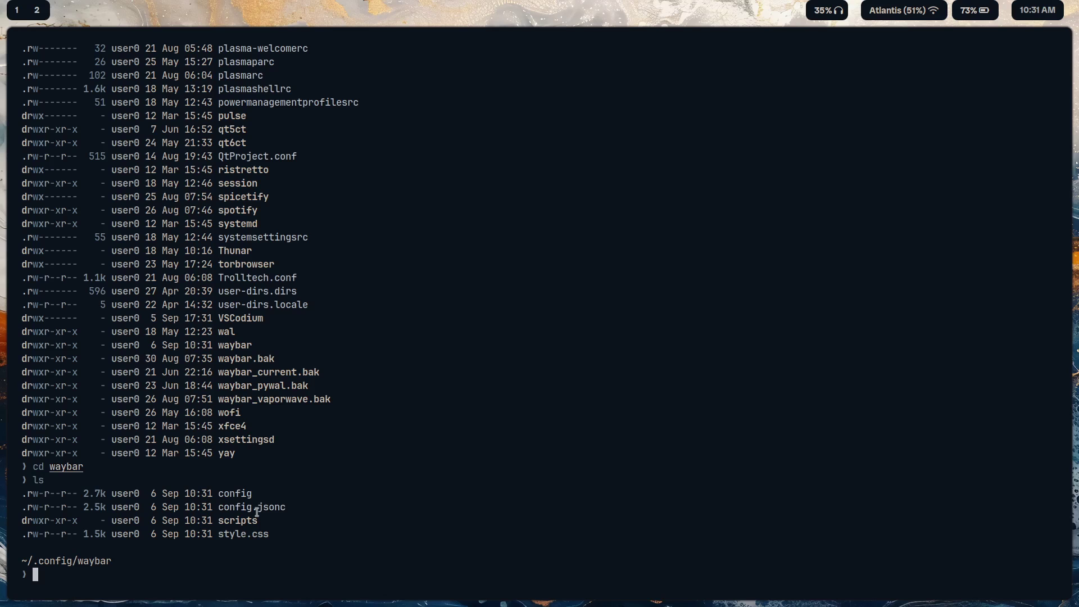
type("rm config")
key("Return")
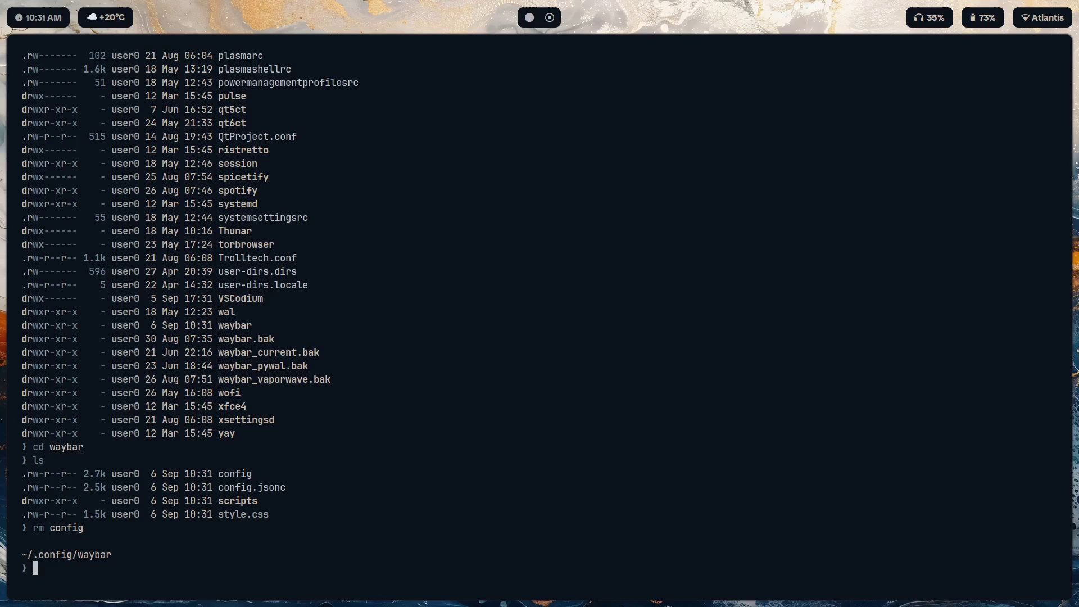
Step: Copy 'pywal' from the Neovim notes and run s python-pywal in the terminal
key("super+2")
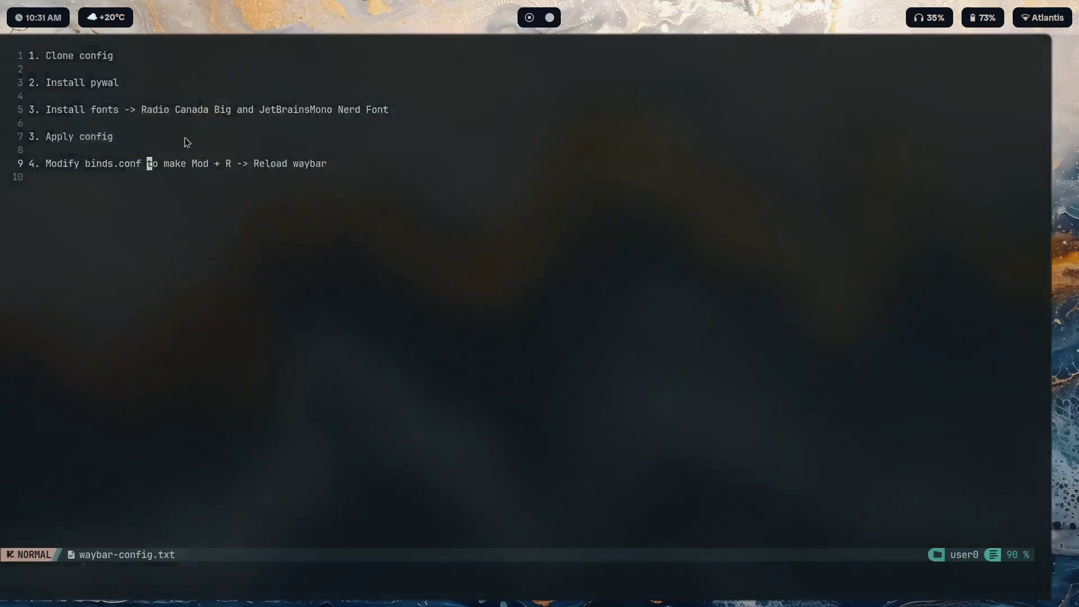
left_click_drag(138, 82, 112, 83)
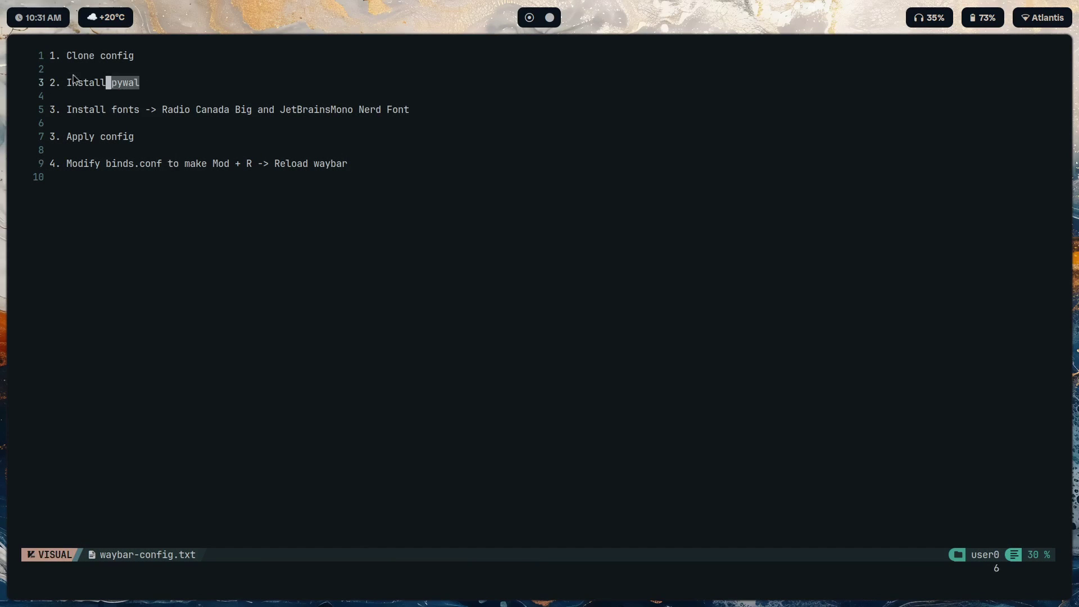
key("y")
key("super+1")
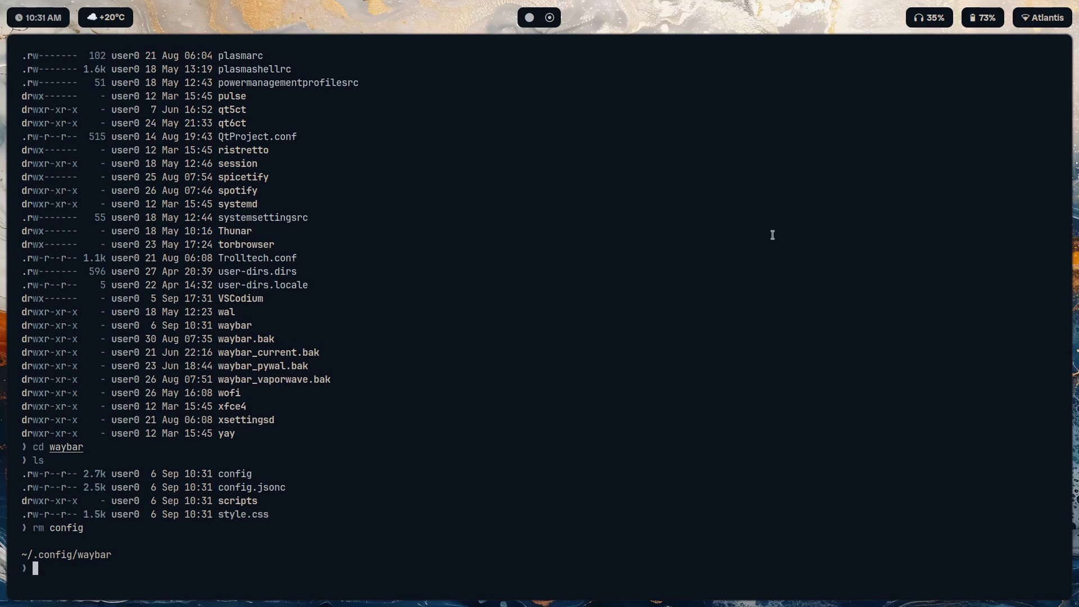
type("i python-pywal")
key("Home")
key("Delete")
type("s")
key("Return")
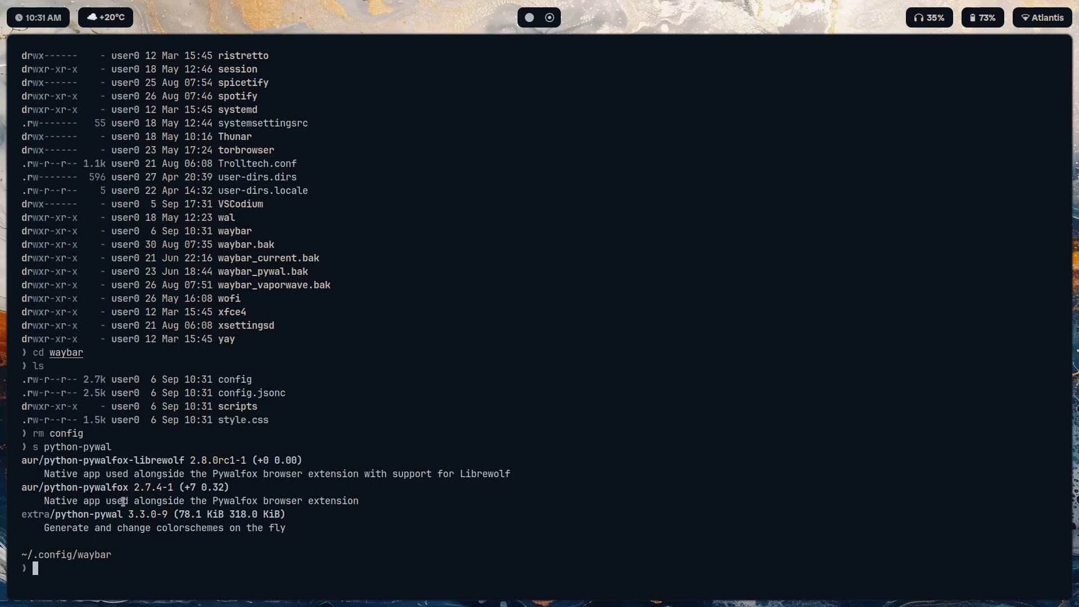
left_click_drag(122, 513, 49, 518)
left_click(49, 518)
Step: Launch LibreWolf on workspace 3
key("super+3")
key("super+r")
type("lib")
key("Return")
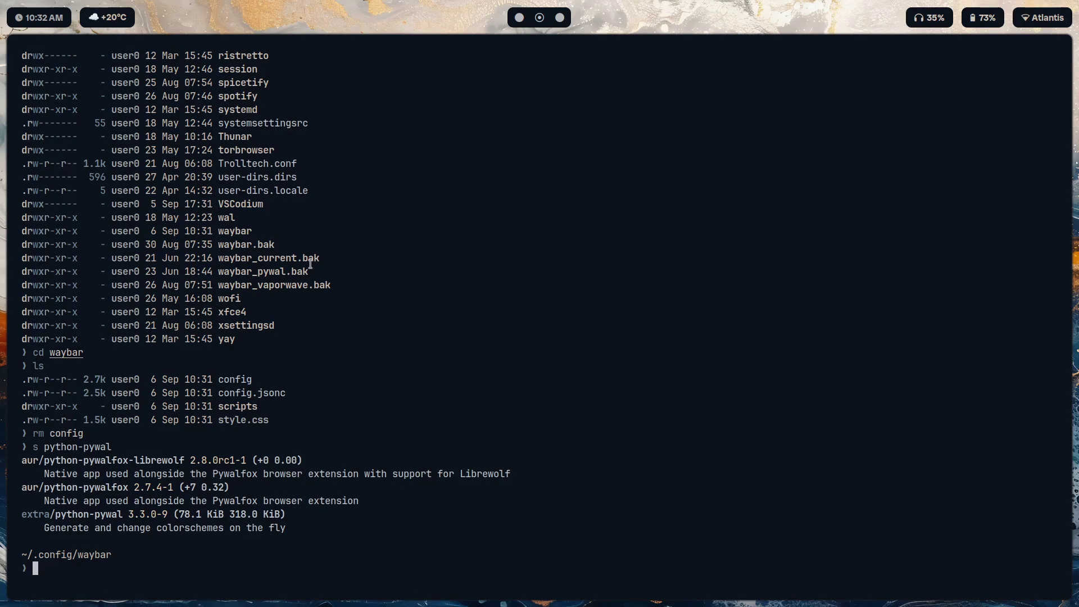
Step: Search for pywal-16-colors and examine the result's description and version 1:3.6.0-1
type("s pywal-16-colors")
key("Return")
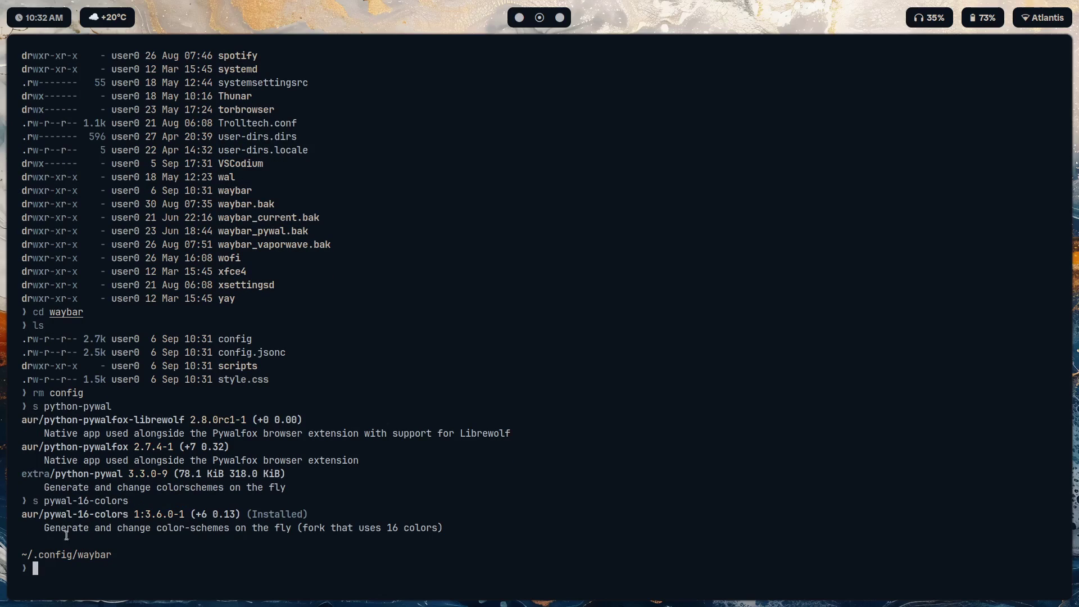
left_click_drag(127, 514, 73, 514)
left_click(74, 461)
double_click(86, 481)
left_click(86, 481)
double_click(145, 513)
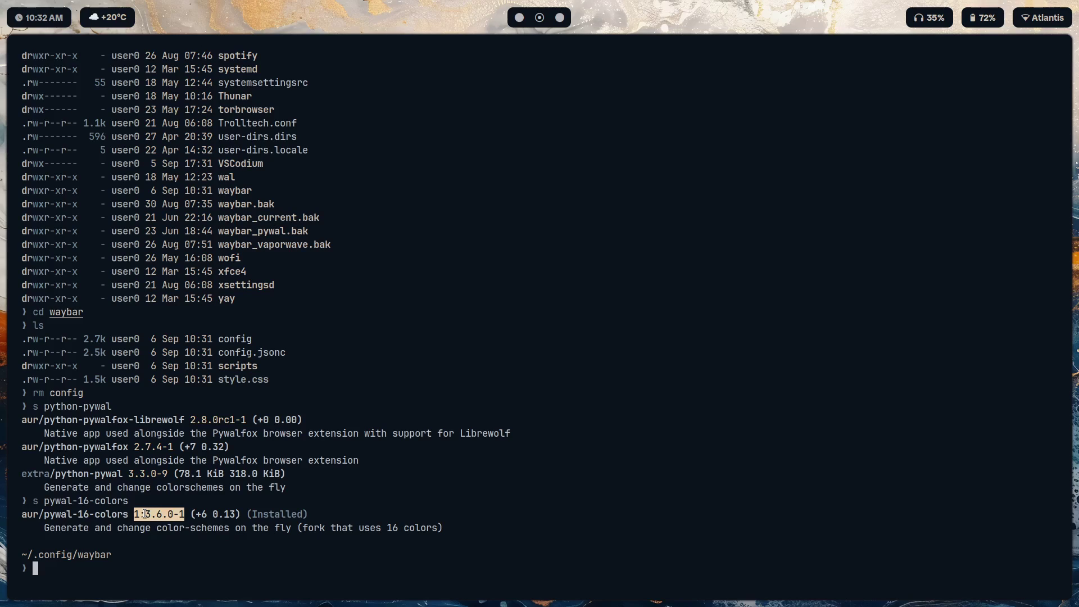
left_click(162, 503)
Step: Highlight the installed aur/pywal-16-colors entry, then pick out the Radio Canada font line in the notes
double_click(92, 517)
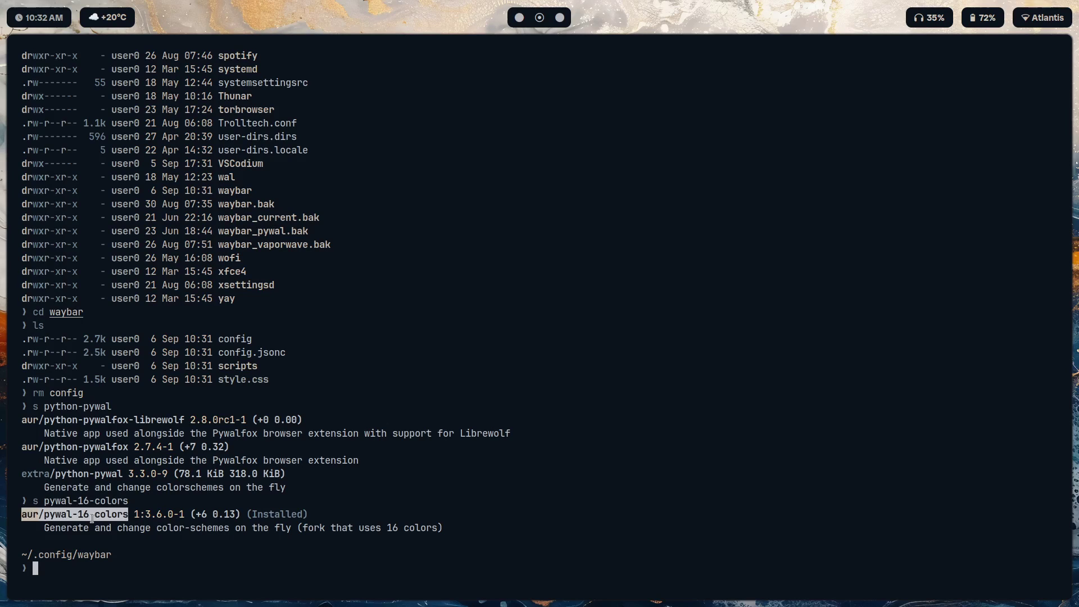
left_click(61, 515)
left_click_drag(47, 516, 136, 510)
left_click(118, 507)
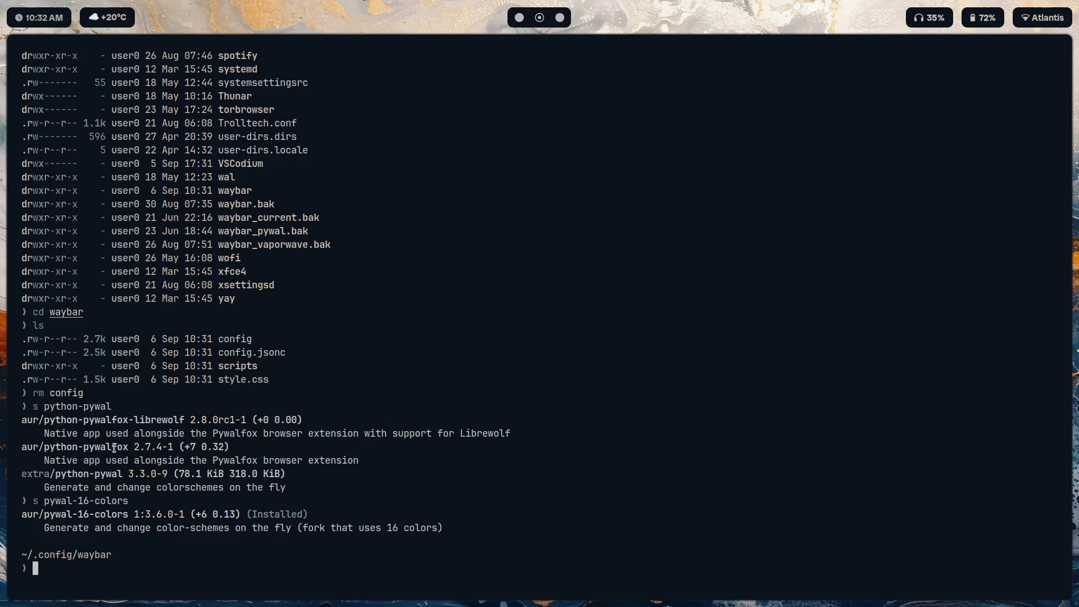
left_click_drag(121, 515, 50, 515)
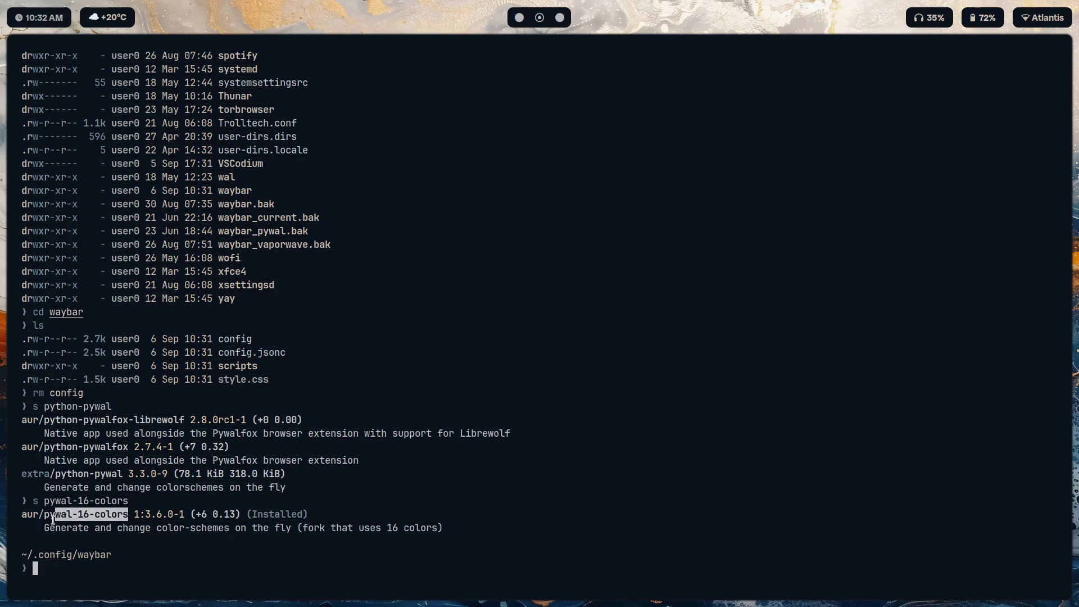
left_click(328, 201)
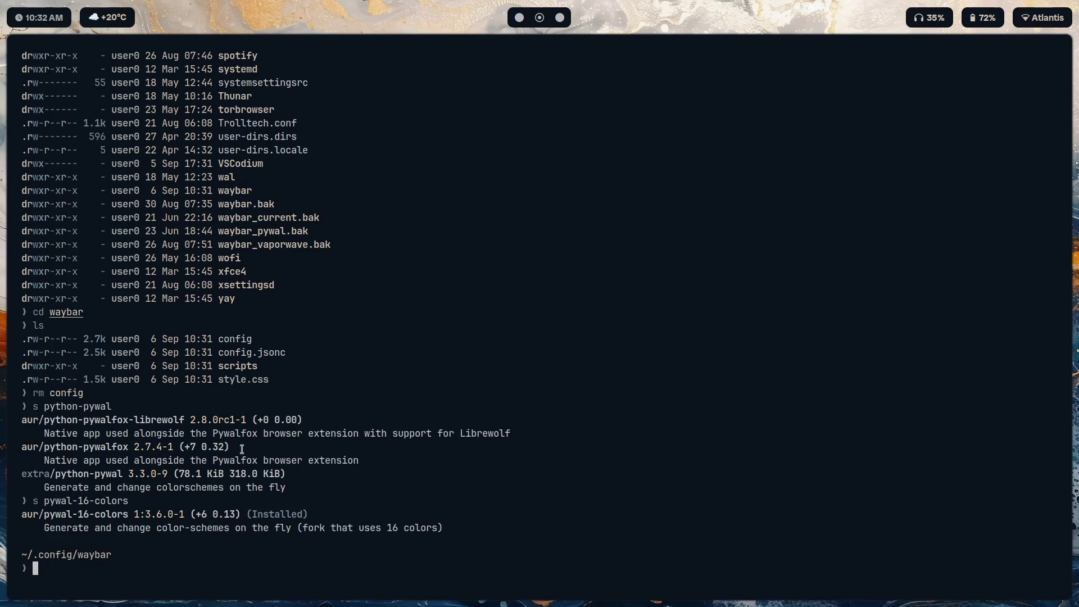
triple_click(78, 527)
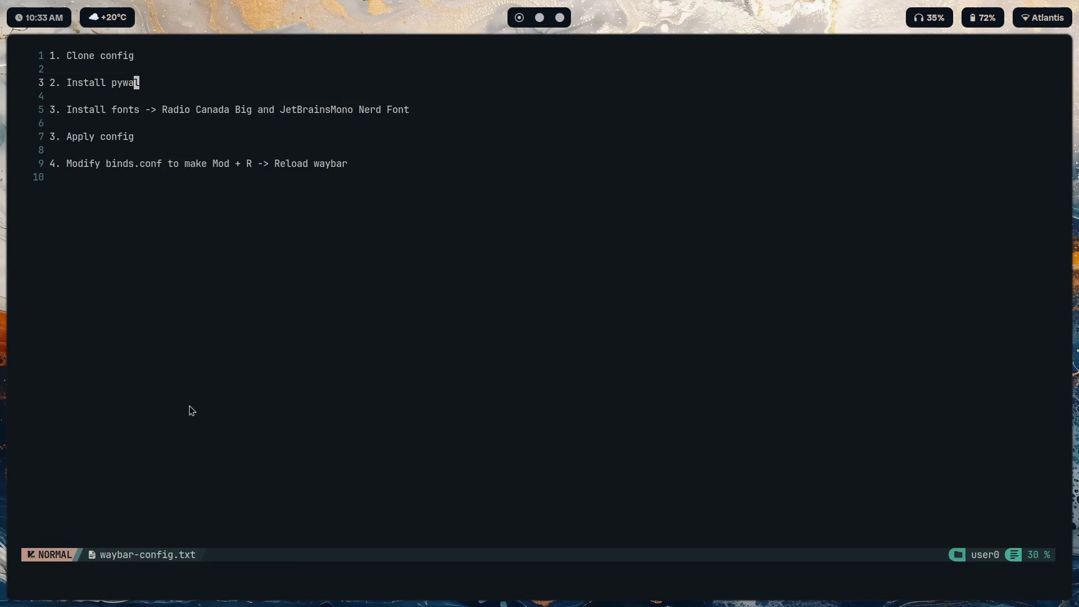
key("j")
key("j")
key("j")
left_click_drag(166, 110, 236, 111)
left_click(236, 111)
Step: Run s jetbrains instead and spot ttf-jetbrains-mono-nerd 3.2.1-2 marked installed
key("super+2")
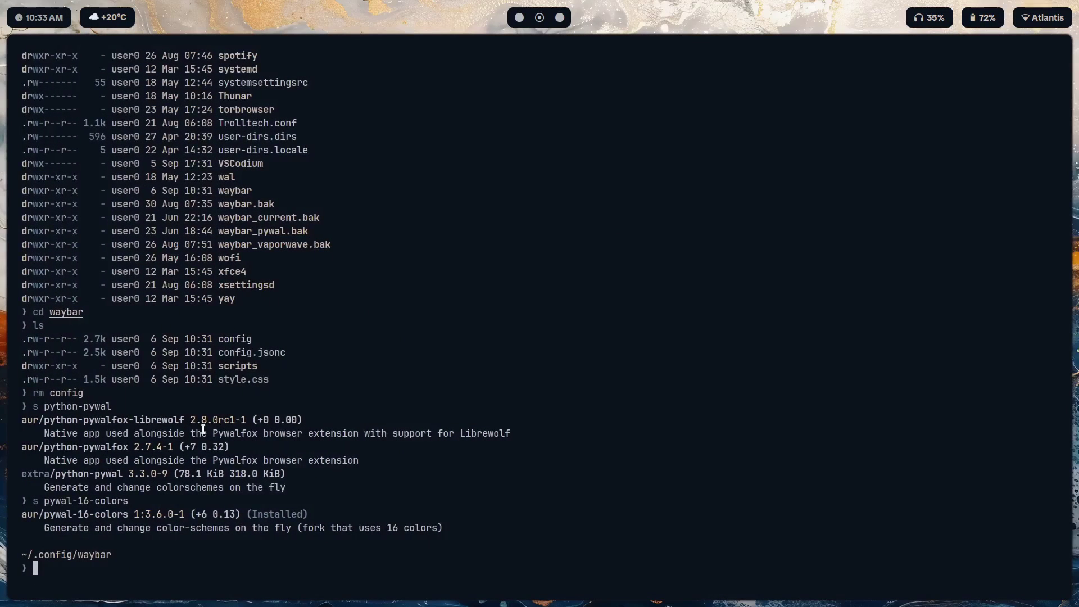
type("s ")
type("pywal-16")
key("ctrl+w")
type("jetbrains")
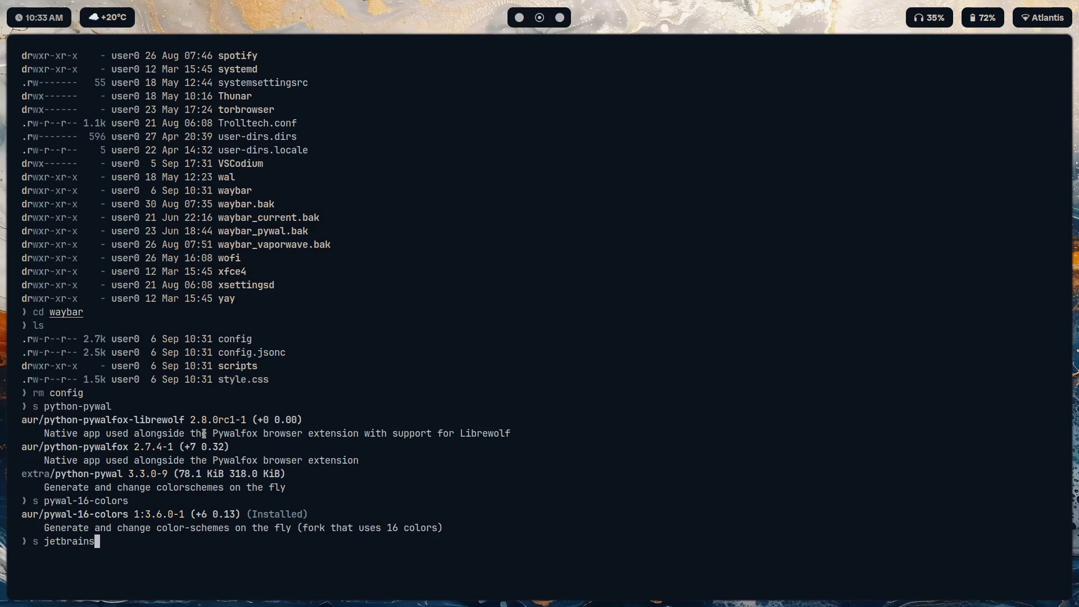
key("Return")
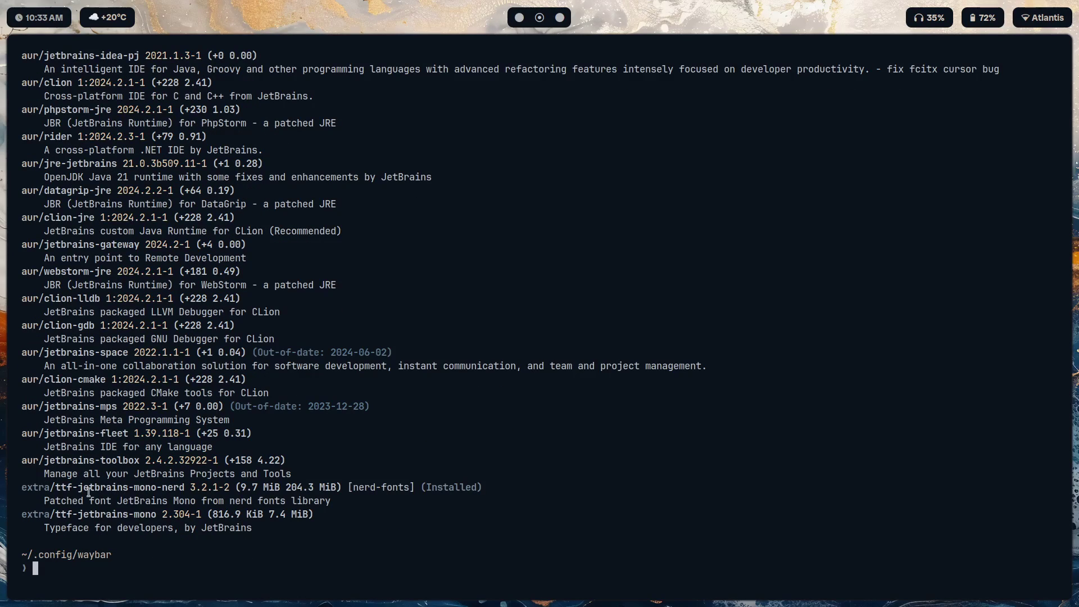
left_click_drag(60, 489, 177, 488)
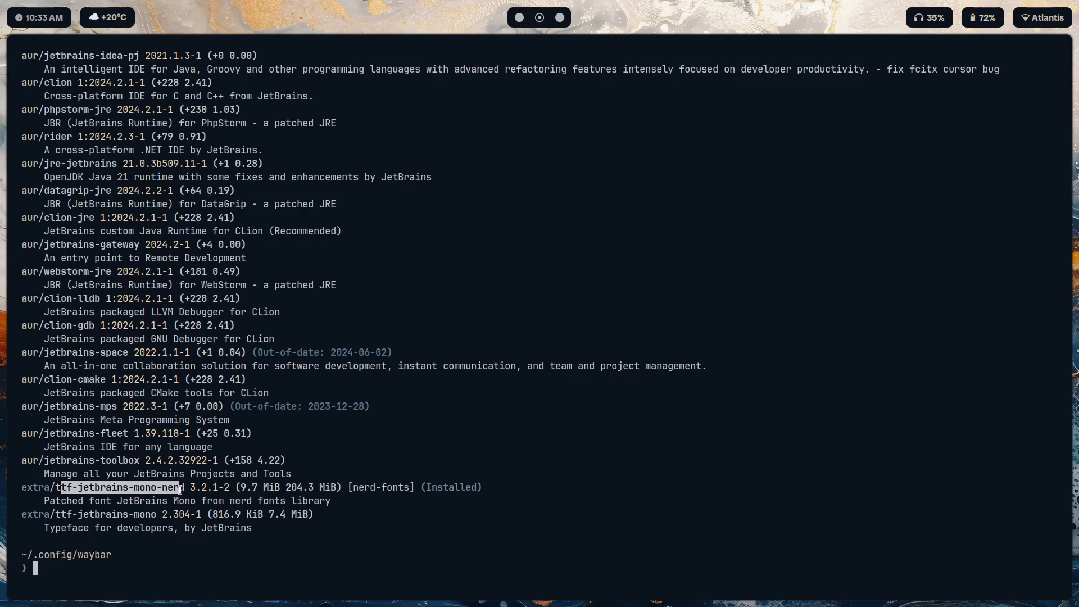
double_click(179, 488)
key("super+2")
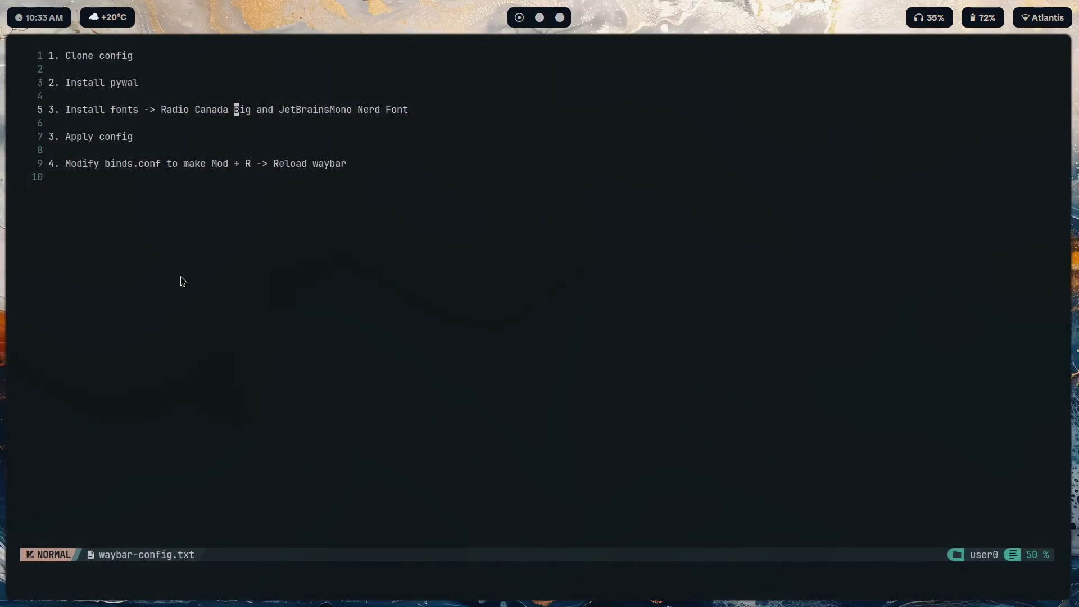
Step: Load fonts.google.com, search 'radio canada big' and open its specimen page
key("super+2")
key("super+3")
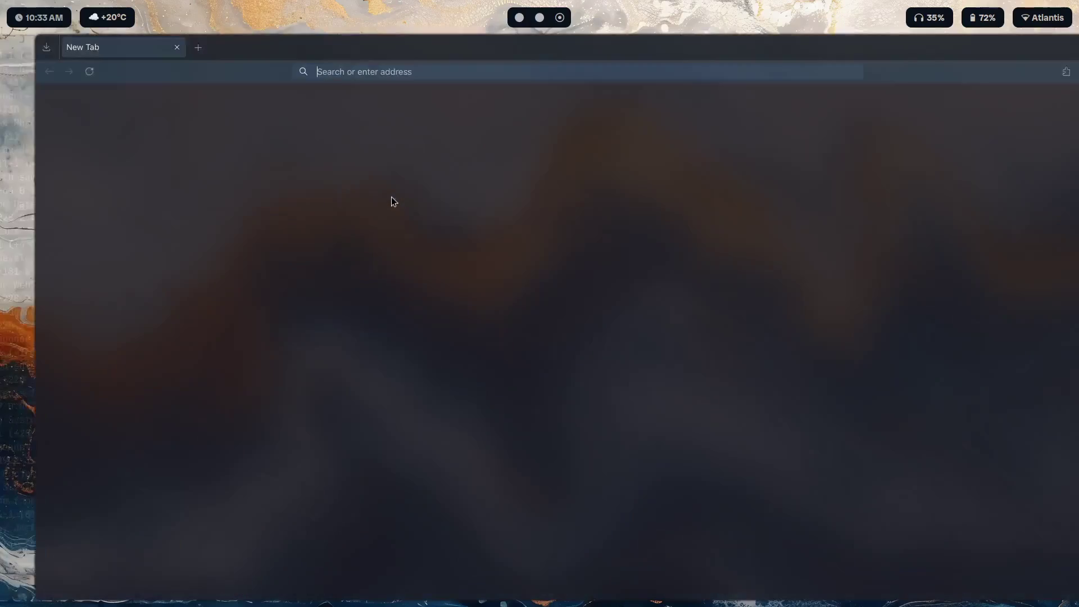
type("fon")
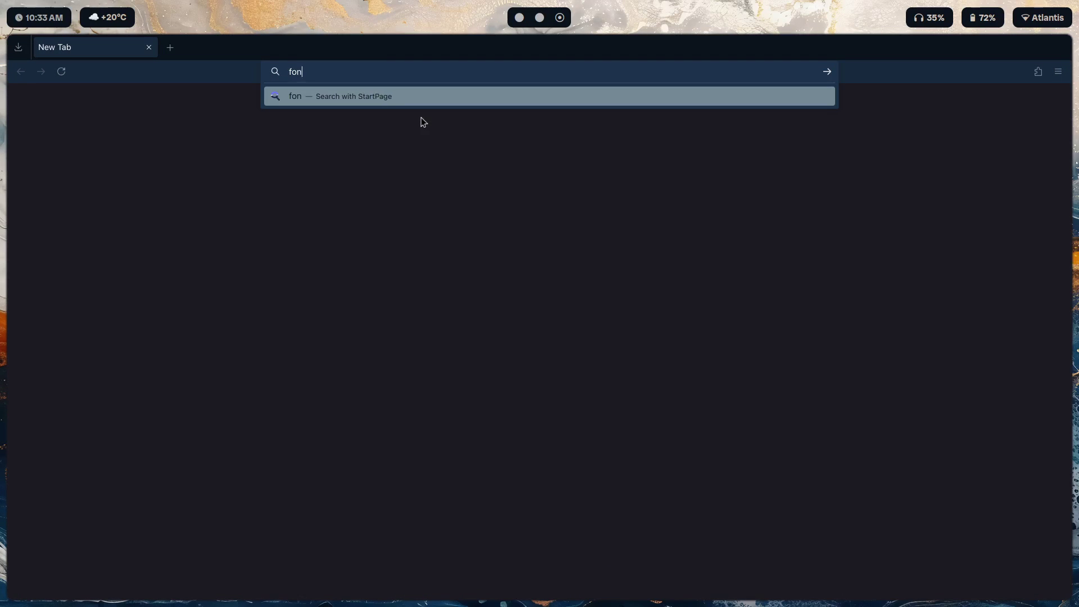
type("ts.google.com")
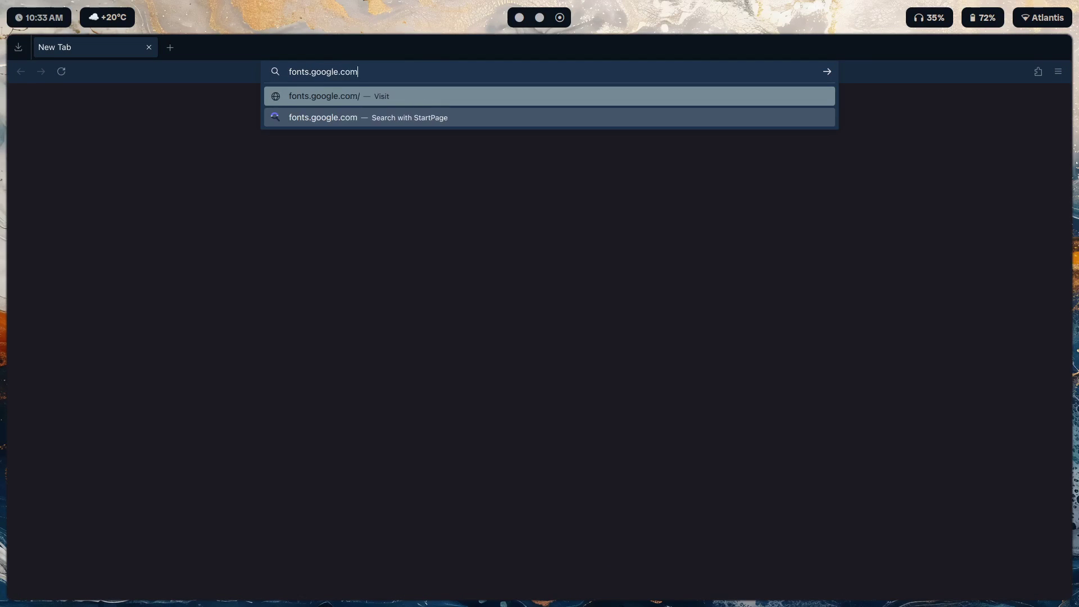
key("Return")
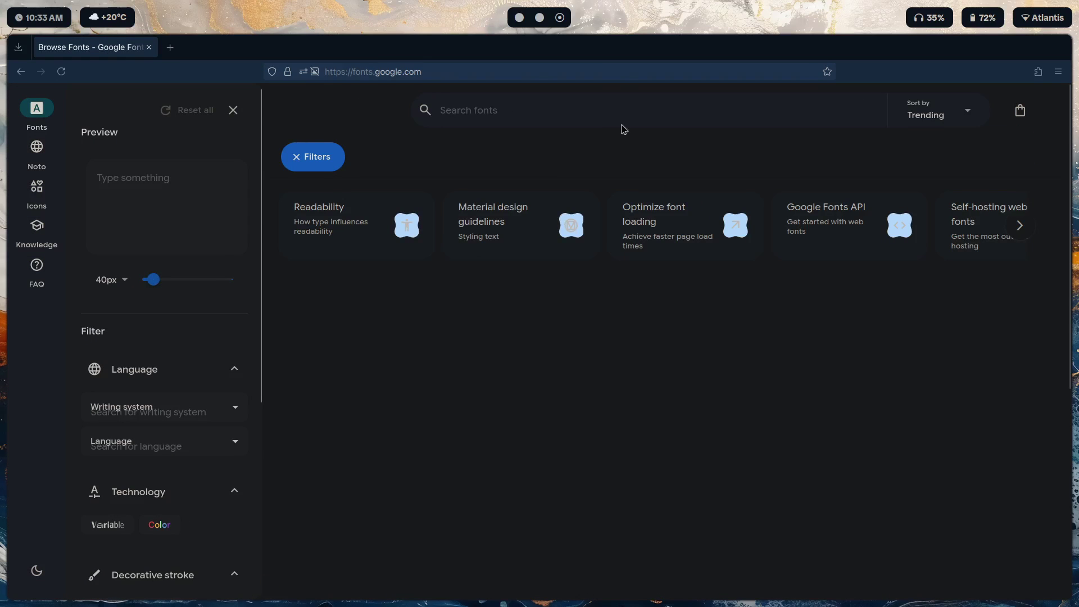
type("ra")
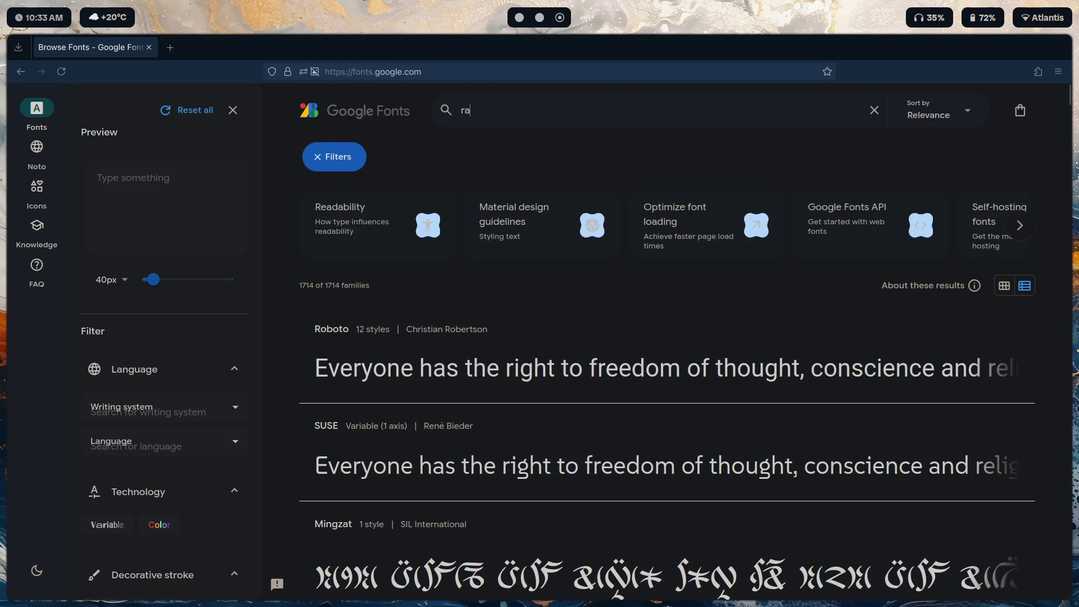
type("dio canada big")
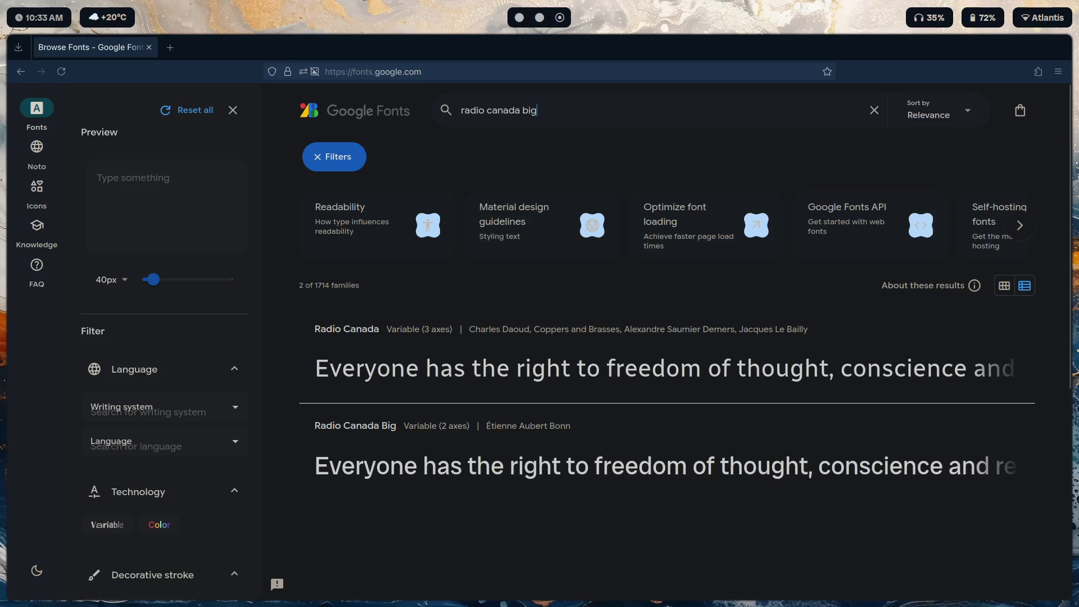
left_click(522, 379)
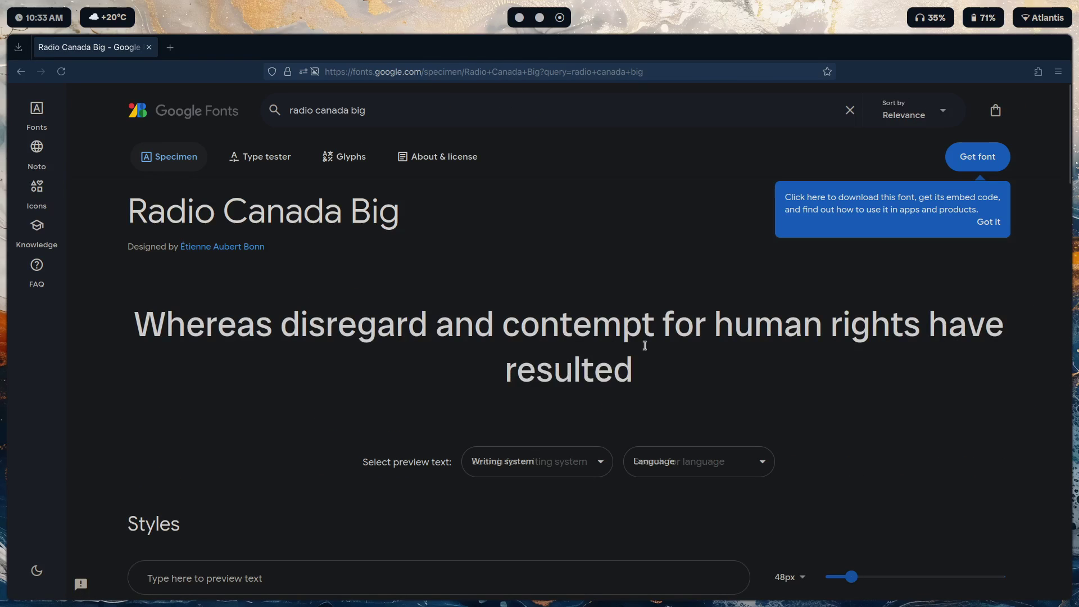
Step: Add Radio Canada Big to the selection, start Download all, then cancel the save dialog
left_click_drag(160, 330, 655, 337)
left_click(608, 341)
left_click(978, 160)
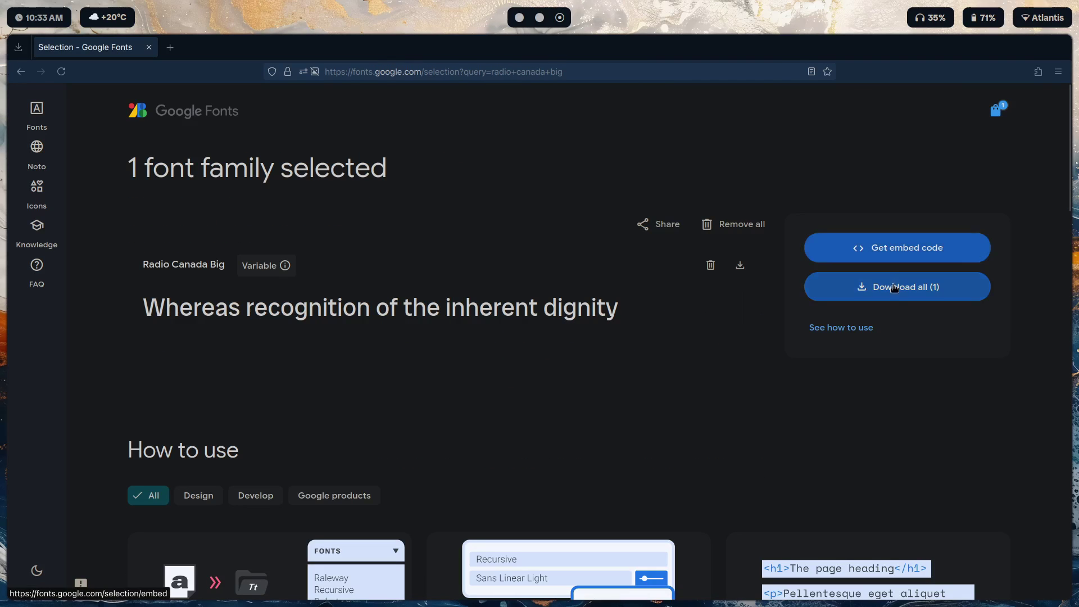
left_click(826, 284)
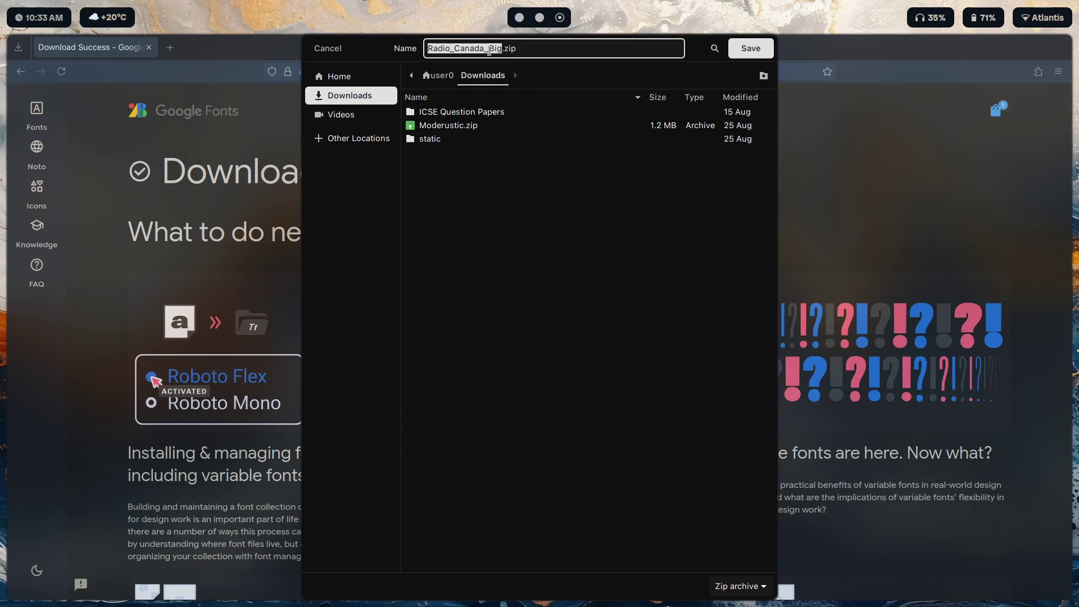
left_click(489, 48)
left_click(321, 52)
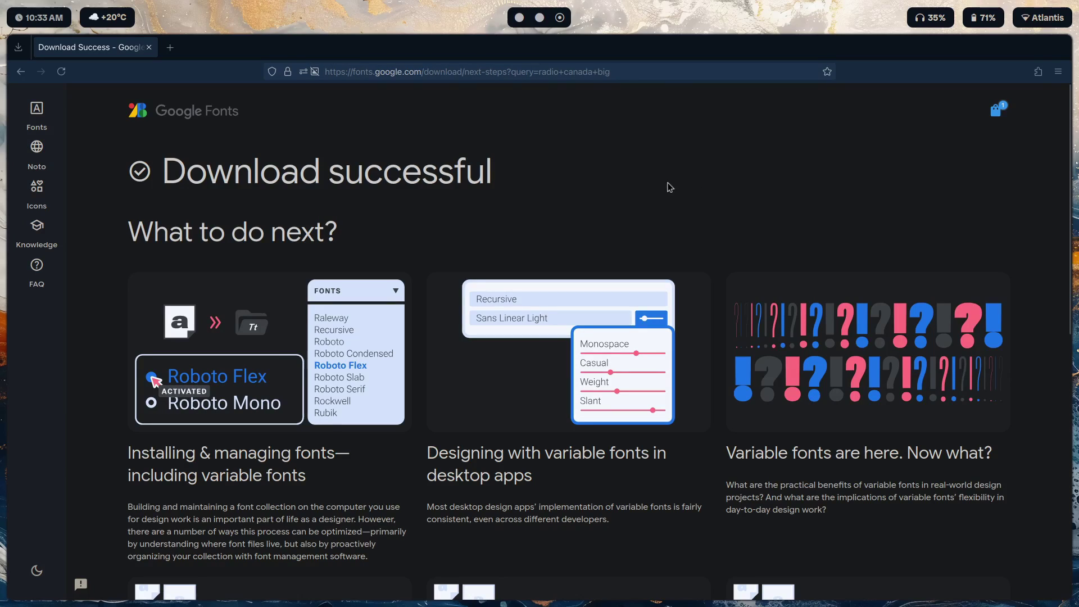
Step: Return to the Selection page, Download all again and save Radio_Canada_Big.zip to Downloads
key("super+4")
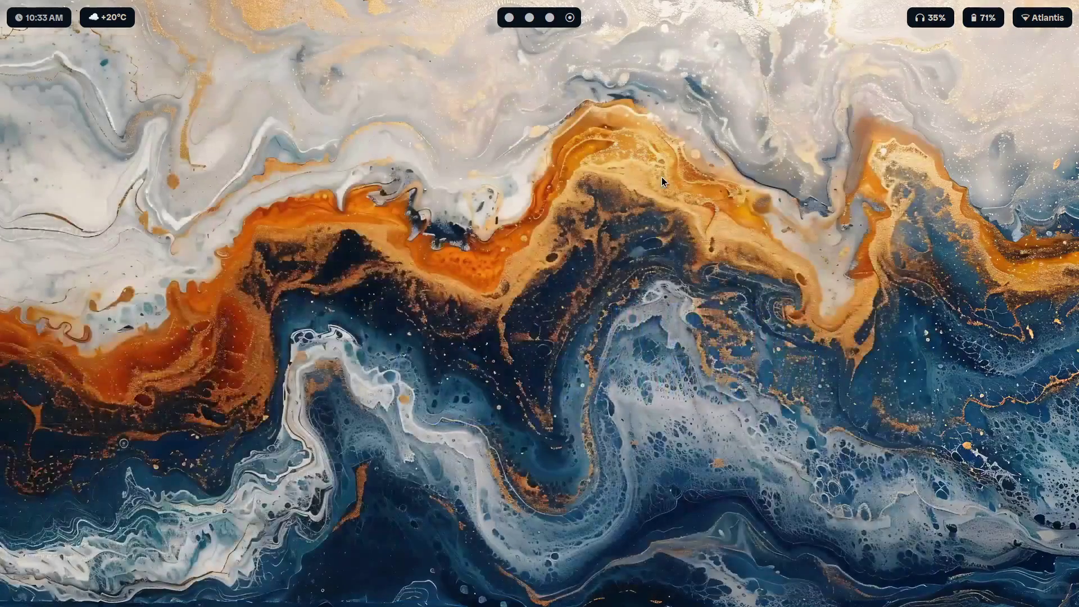
key("super+3")
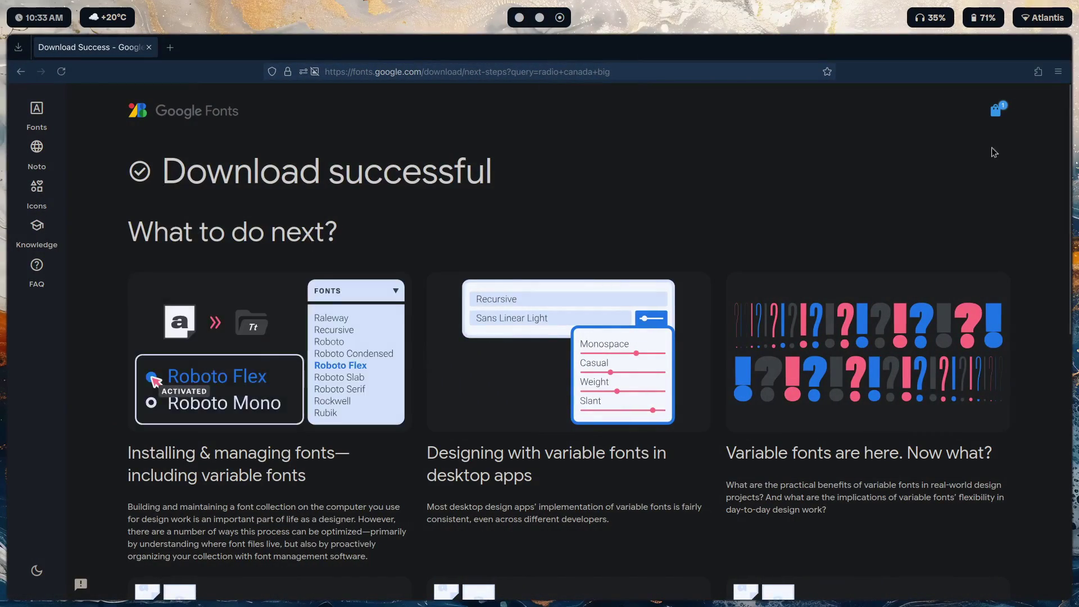
scroll(539, 337, "down", 5)
scroll(831, 155, "up", 5)
key("alt+Left")
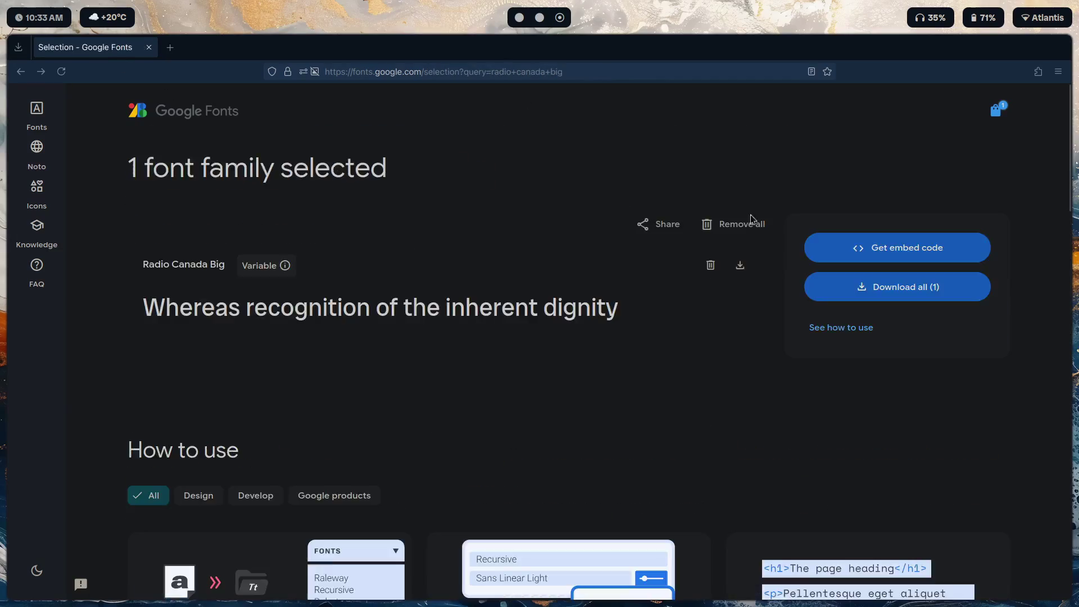
left_click(951, 291)
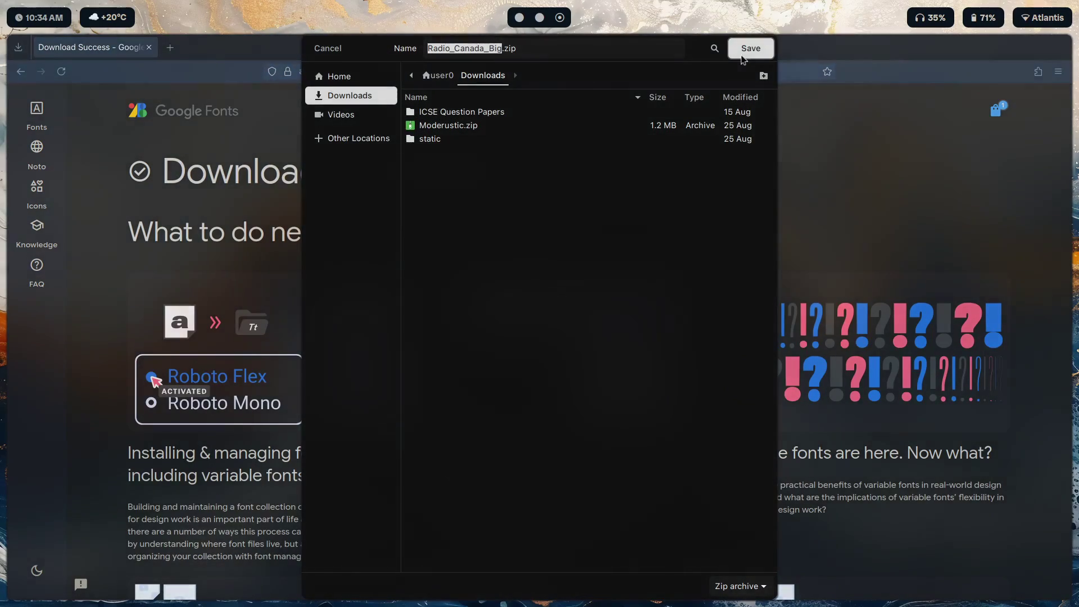
left_click(748, 51)
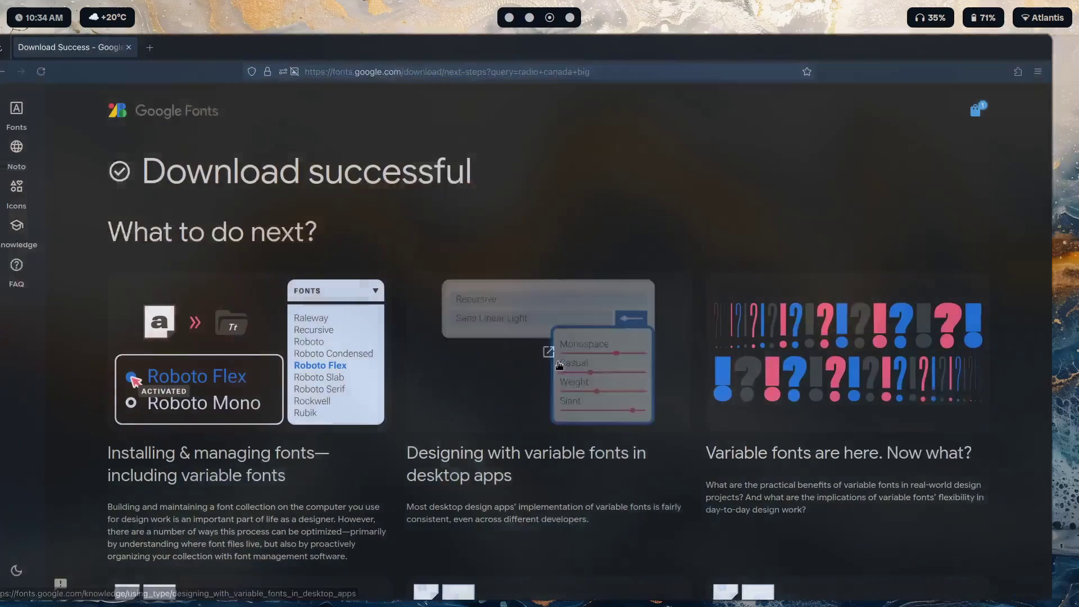
Step: Check the browser downloads, then unzip Radio_Canada_Big.zip in the home folder
left_click(19, 49)
key("Escape")
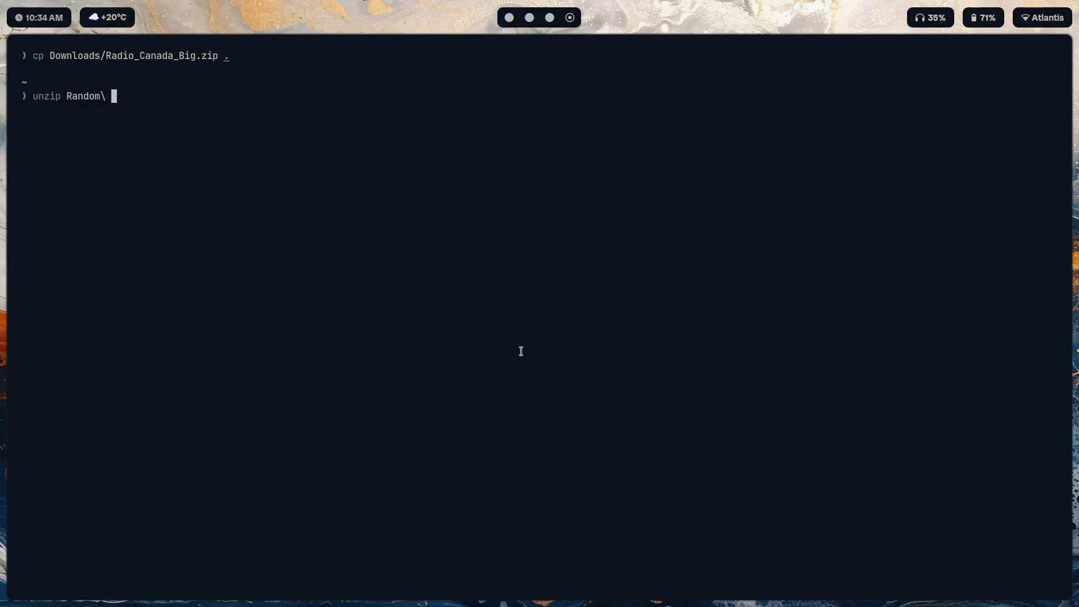
key("BackSpace")
key("BackSpace")
key("BackSpace")
key("BackSpace")
key("BackSpace")
key("BackSpace")
key("BackSpace")
key("BackSpace")
type("radio")
key("Tab")
key("Return")
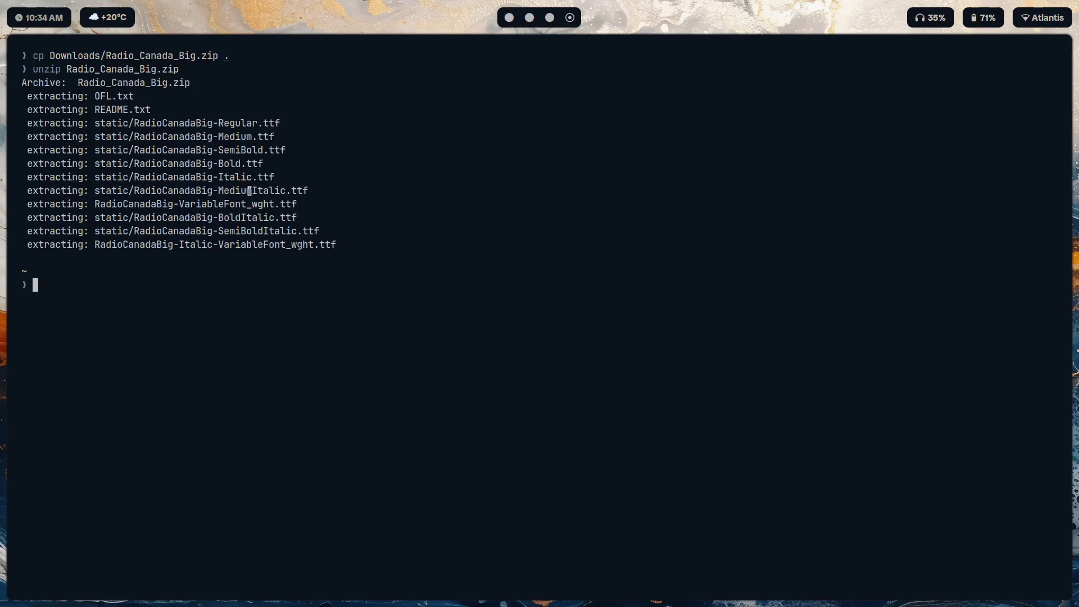
Step: Inspect the extracted static and variable-font .ttf file names in the unzip output
left_click_drag(313, 188, 212, 116)
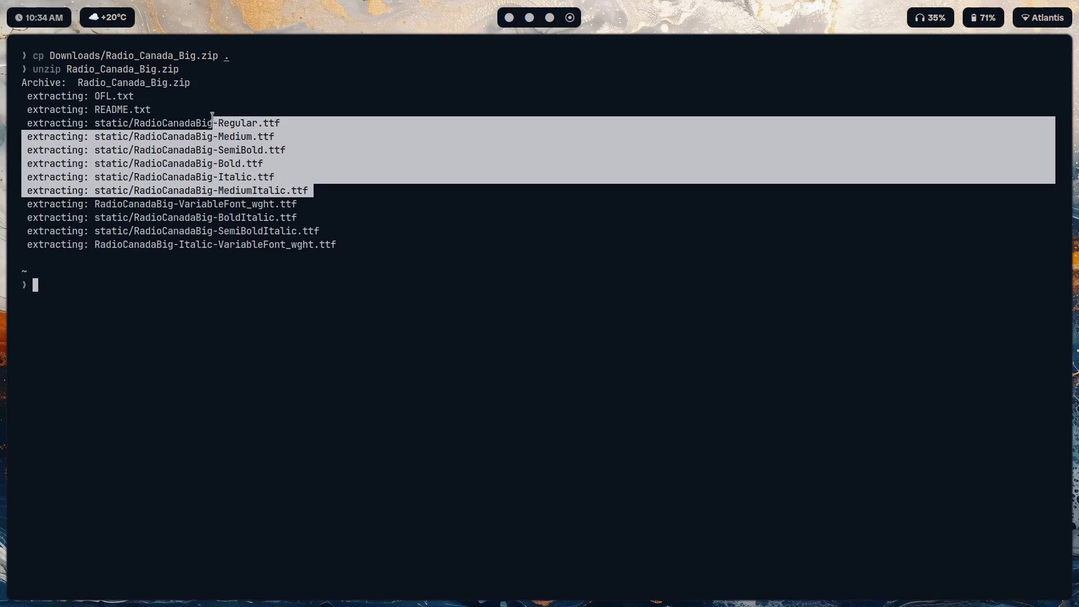
left_click(213, 116)
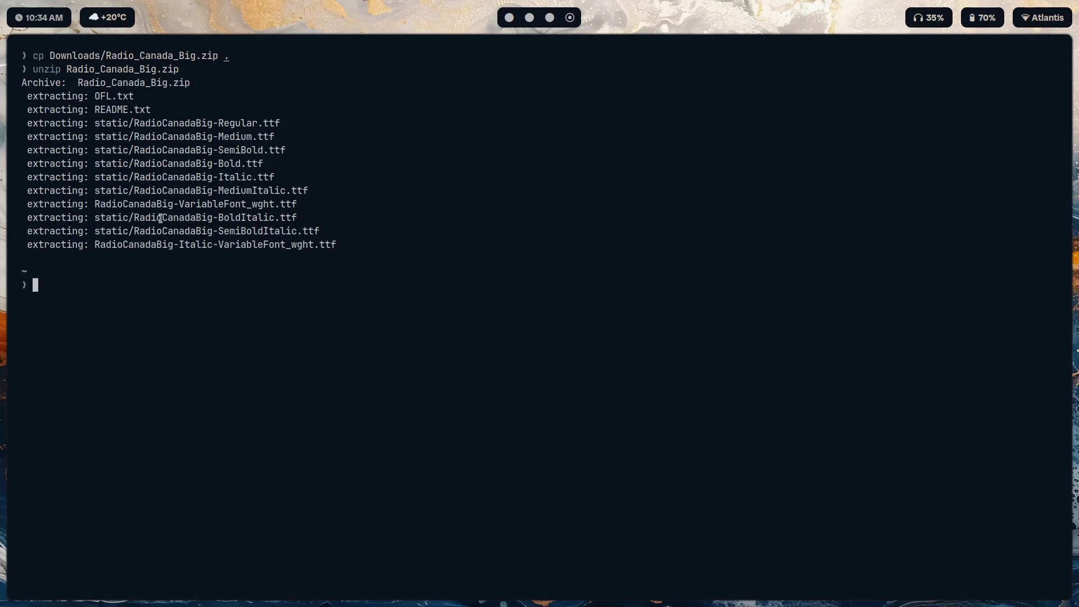
double_click(255, 198)
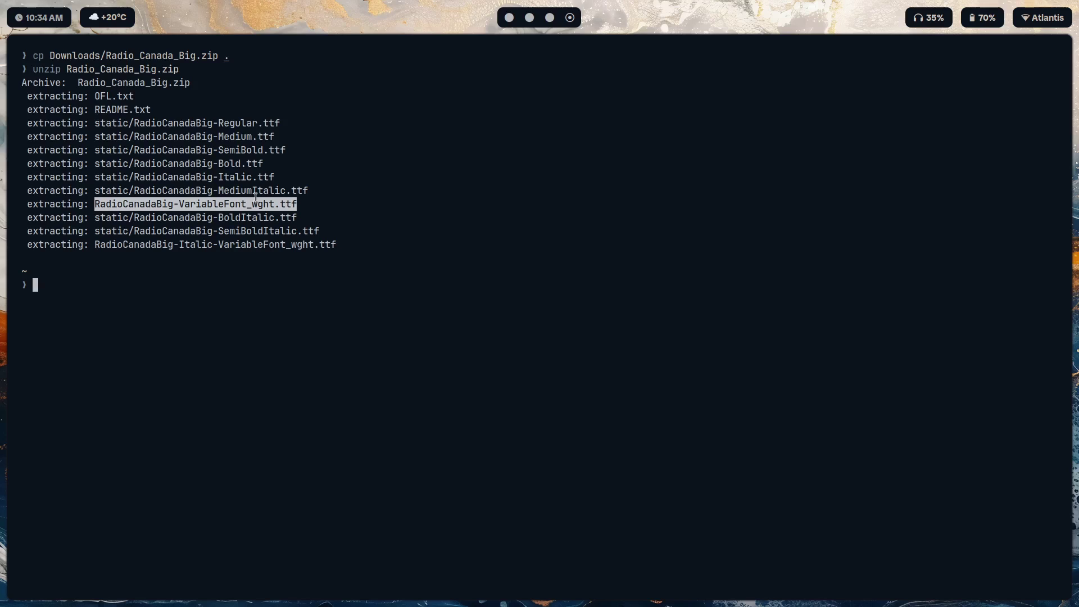
left_click(256, 198)
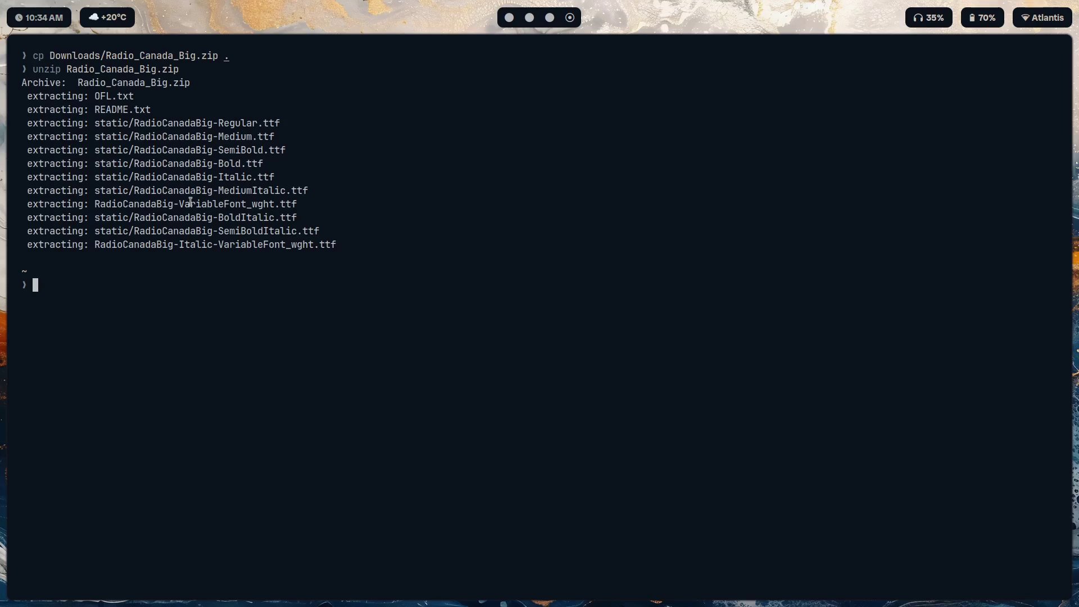
left_click_drag(189, 203, 261, 203)
left_click(262, 203)
mouse_move(179, 194)
left_mouse_down()
mouse_move(232, 194)
mouse_move(253, 219)
mouse_move(197, 206)
left_mouse_up()
left_click(190, 209)
left_click(263, 182)
left_click_drag(222, 123, 272, 175)
left_click(238, 267)
Step: Create the font folder /usr/local/share/fonts/ttf/radio-canada-big/ with mkdir
type("mkdir /usr")
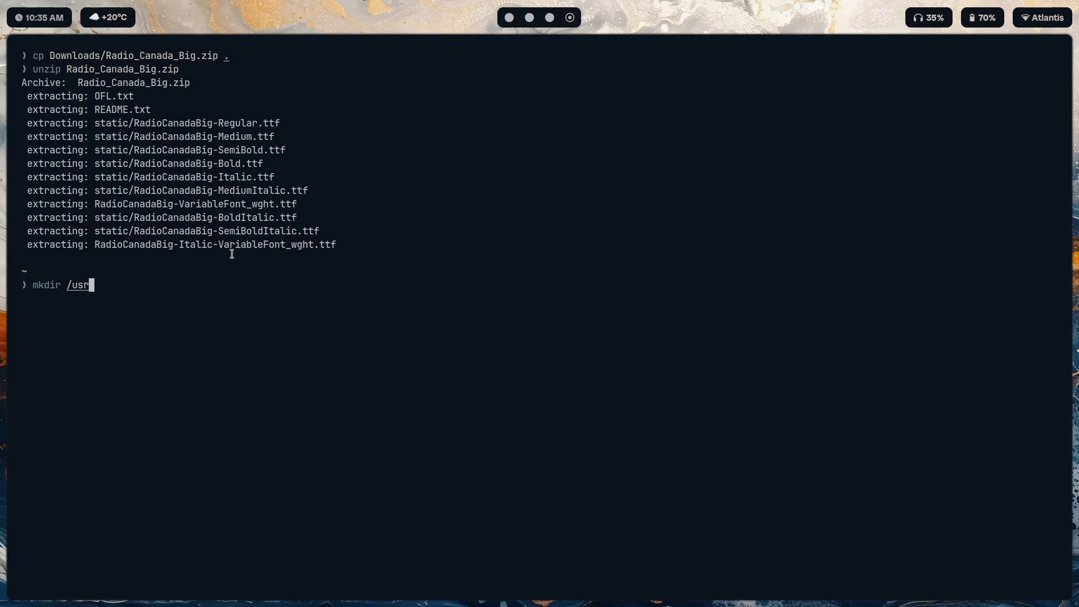
type("/local/share/fonts")
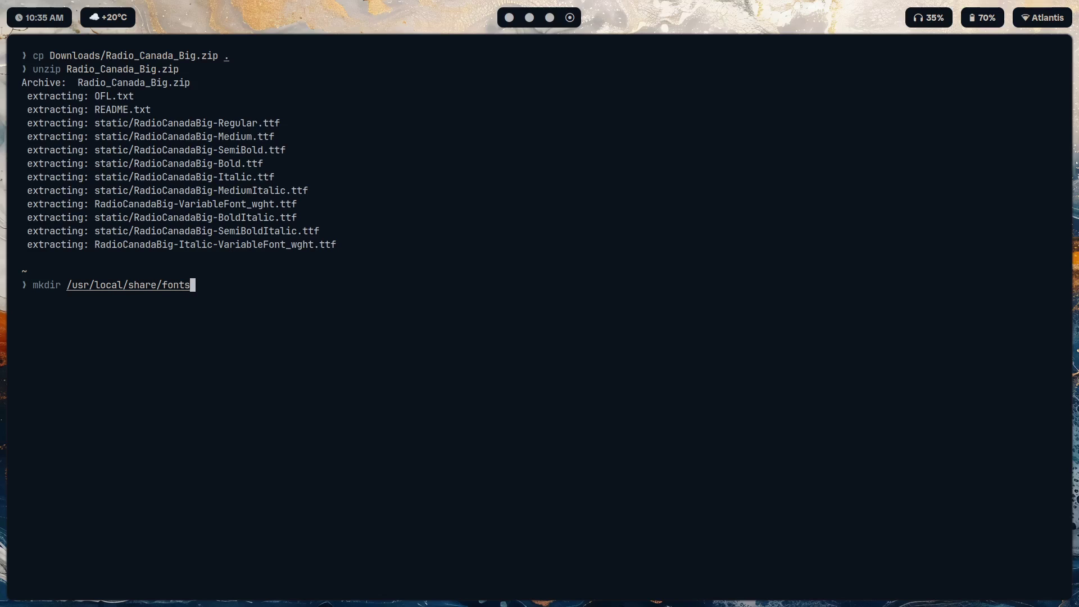
key("Tab")
key("Tab")
key("Tab")
key("Tab")
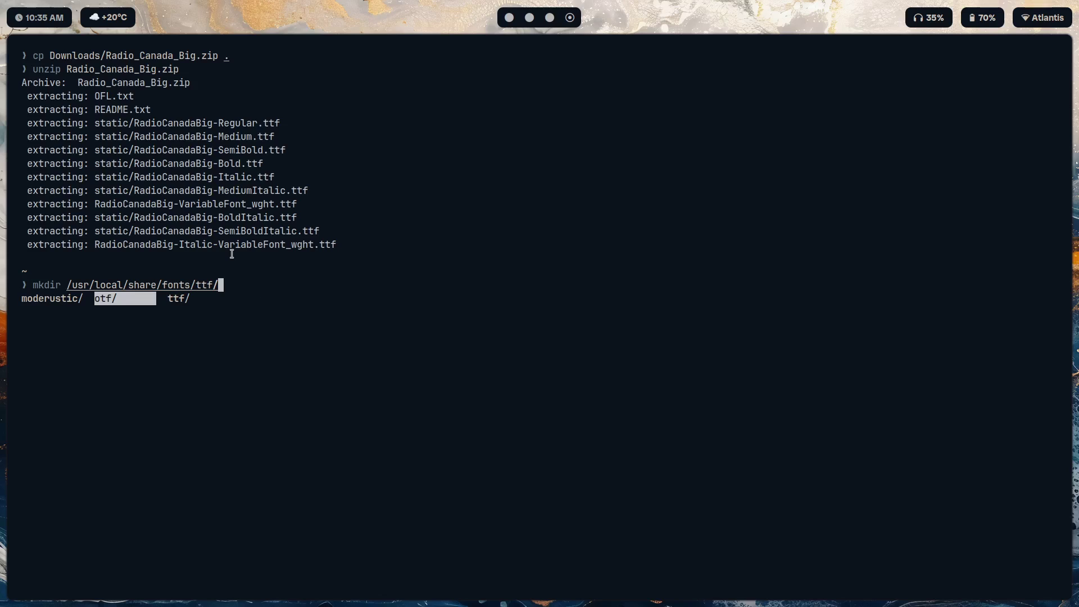
key("Return")
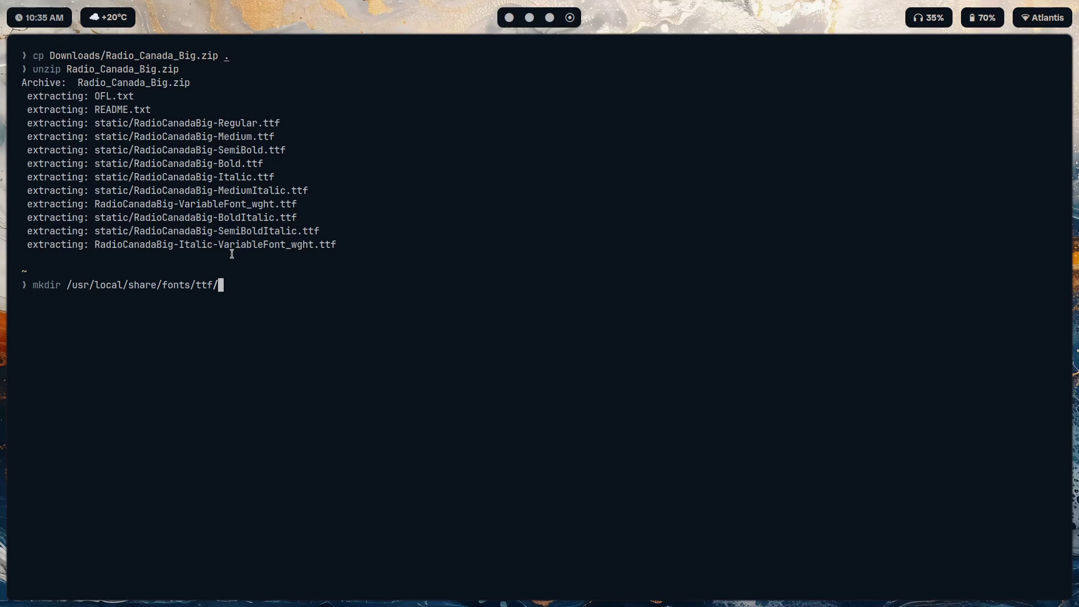
type("radio-canada-big/")
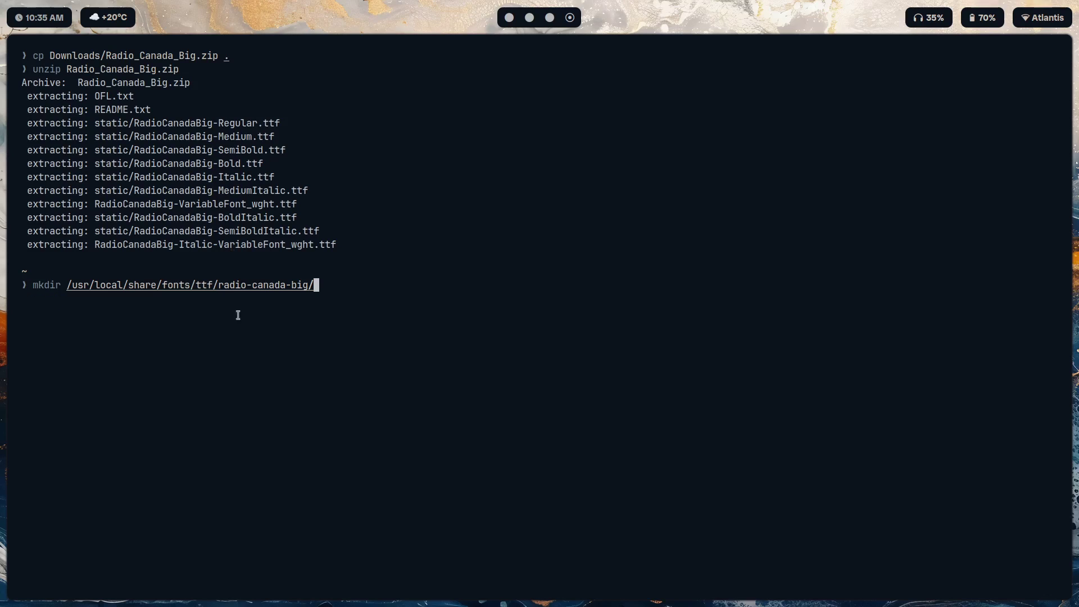
Step: Turn the command into ls to list the radio-canada-big font folder
left_click_drag(218, 285, 304, 285)
left_click(318, 378)
key("BackSpace")
key("Home")
key("Right")
key("Right")
key("Right")
key("Right")
key("Right")
key("Right")
key("Right")
key("Left")
key("ctrl+w")
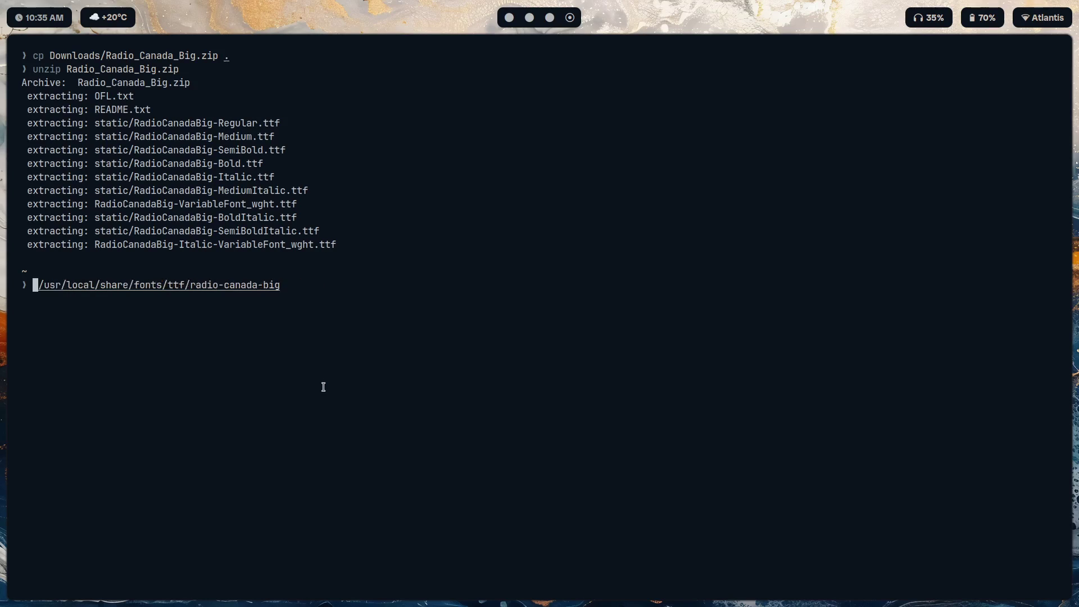
type("ls")
key("Return")
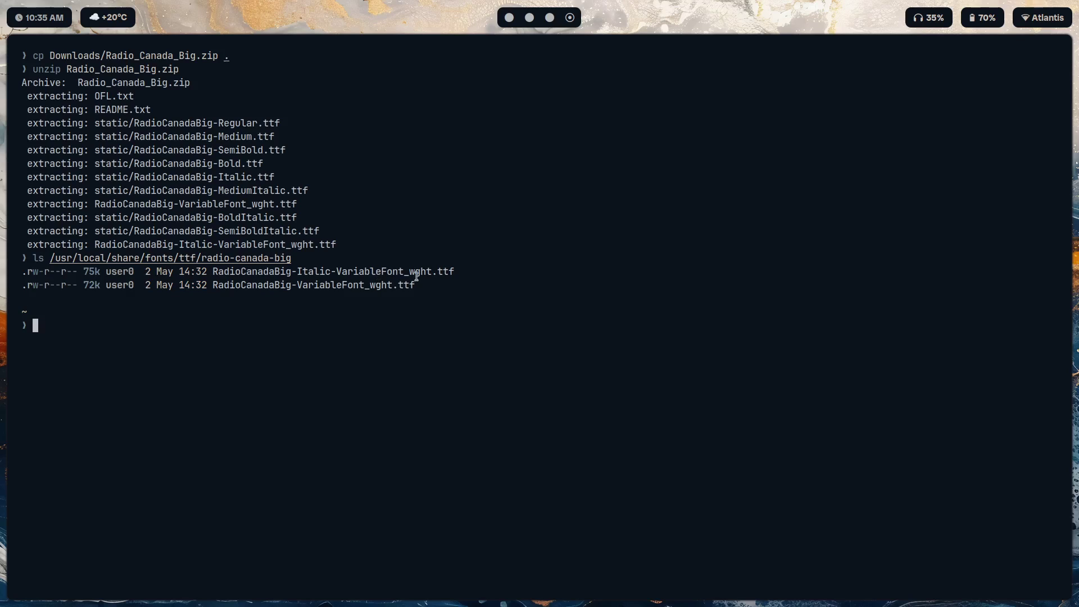
Step: Confirm both Radio Canada Big variable font files are listed, then return to the waybar-config.txt checklist
left_click_drag(420, 284, 22, 271)
left_click(341, 285)
left_click_drag(341, 285, 392, 285)
left_click(329, 267)
left_click_drag(304, 270, 406, 263)
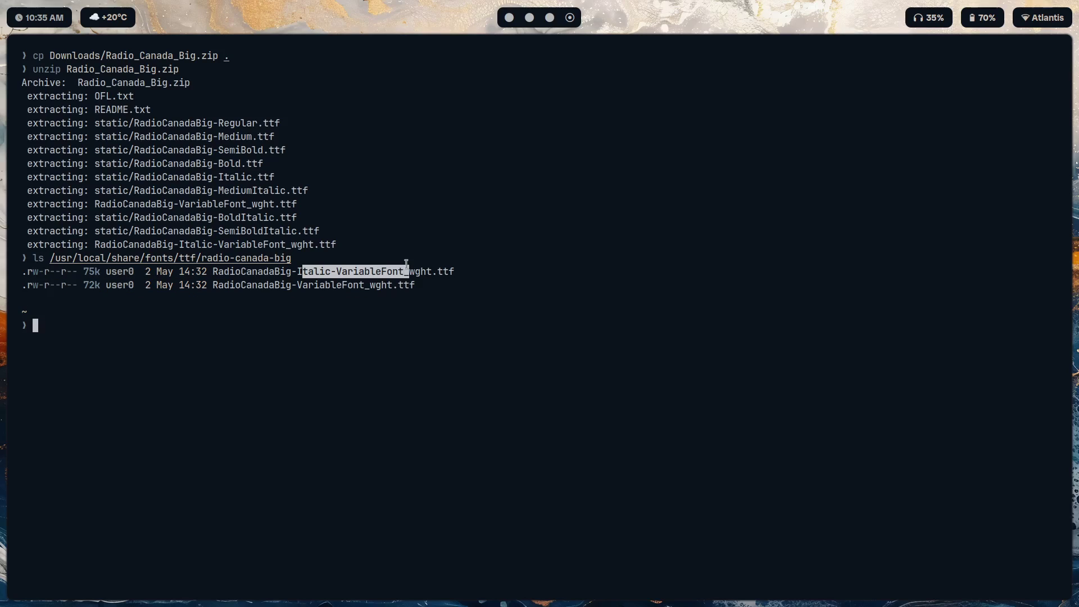
left_click(406, 264)
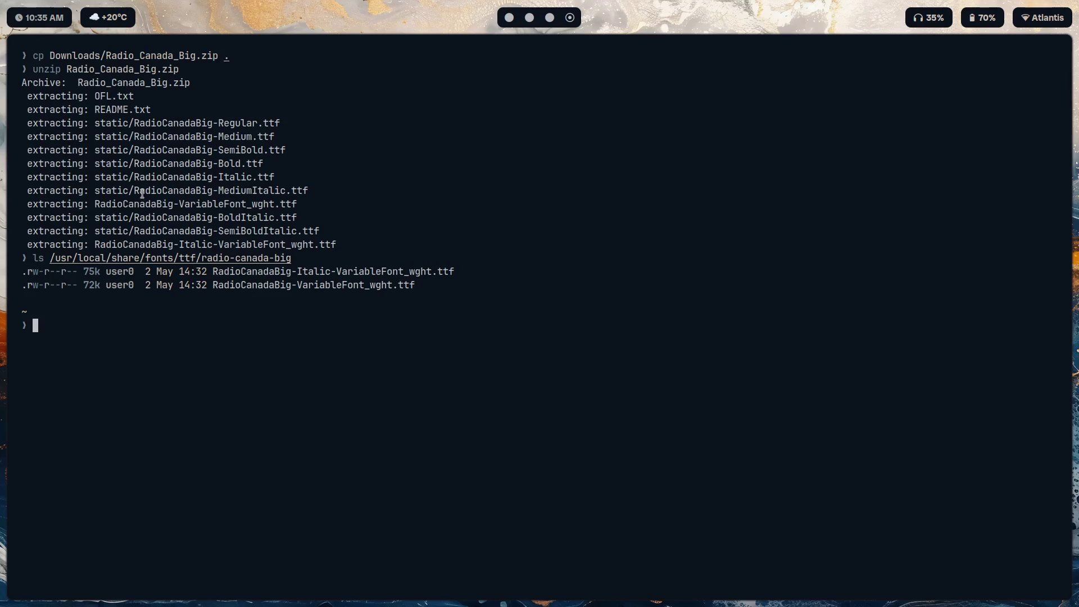
double_click(234, 203)
double_click(248, 244)
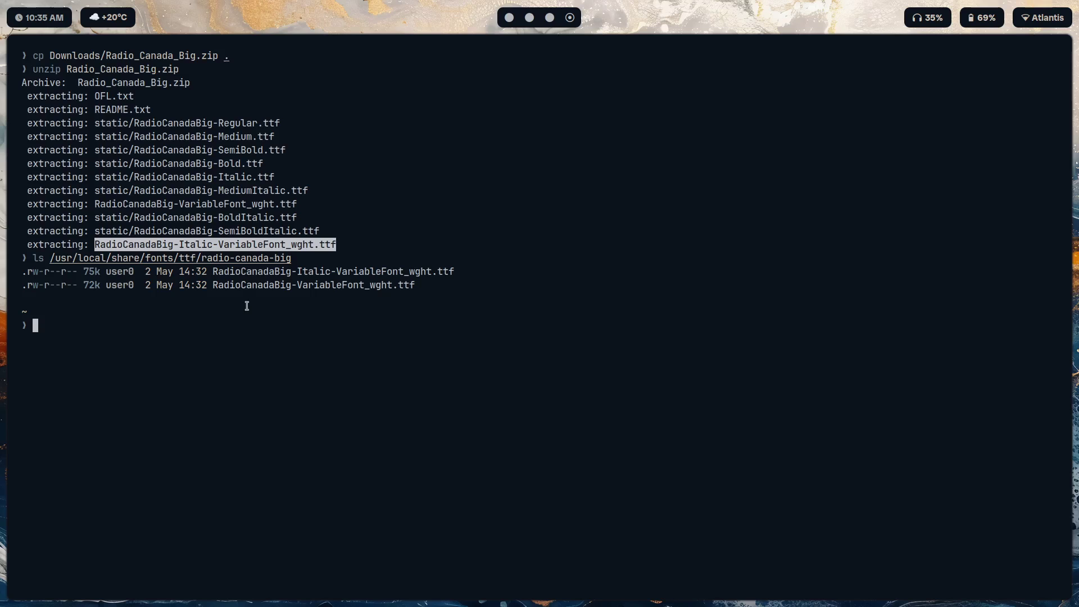
left_click(247, 306)
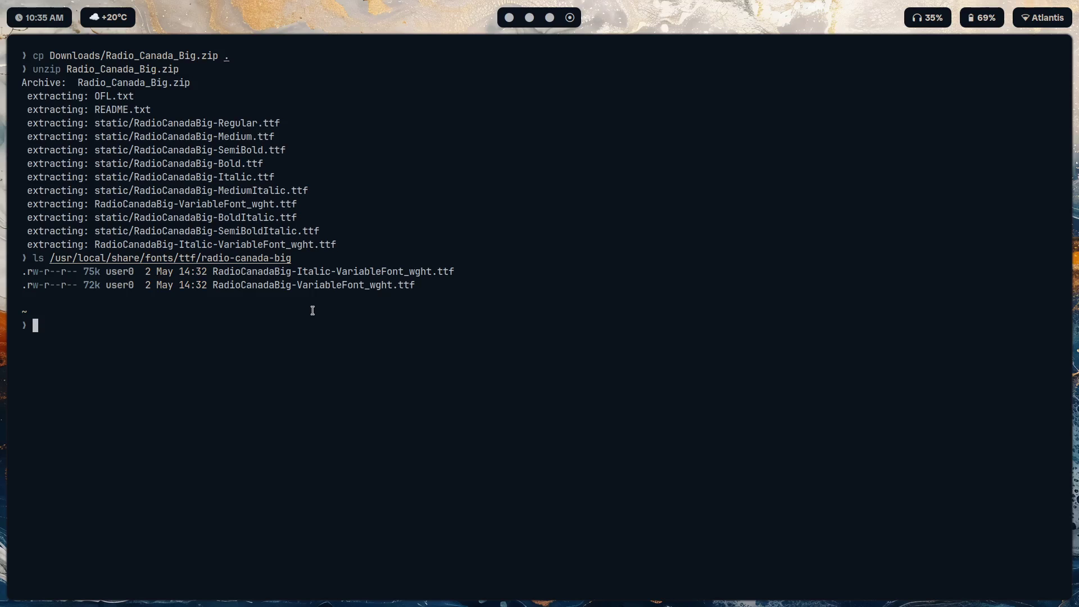
key("super+1")
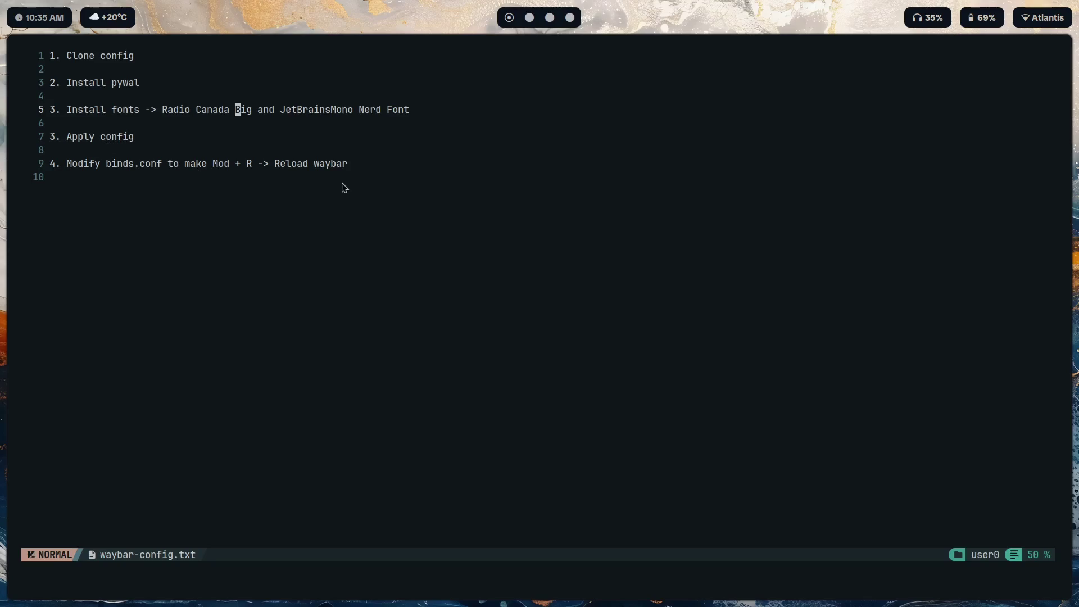
Step: Cycle through workspaces and review the checklist's 'Modify binds.conf' item on line 9
key("super+2")
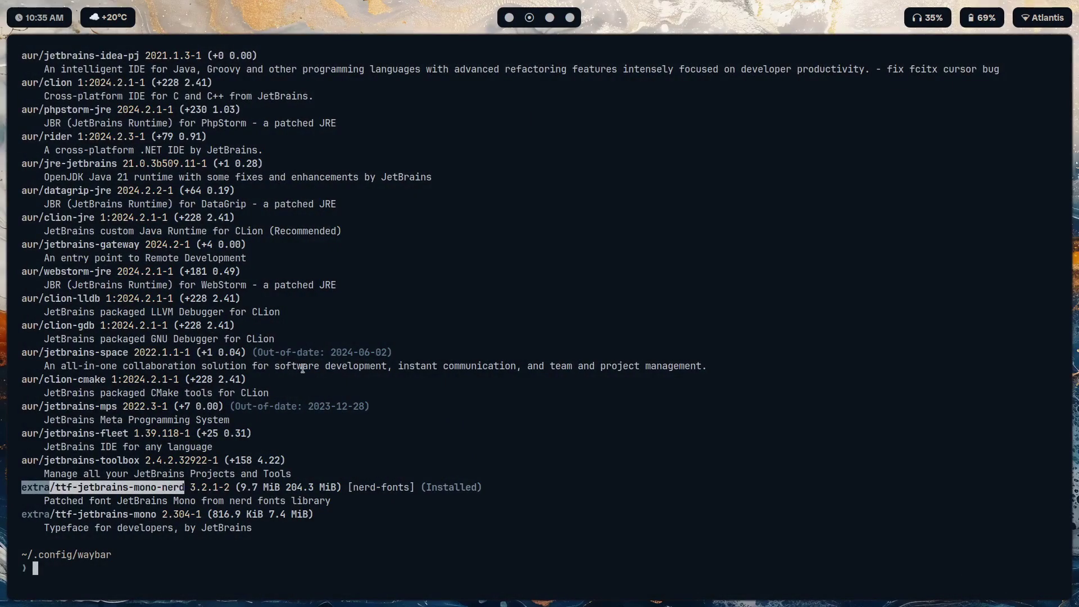
key("super+3")
key("super+4")
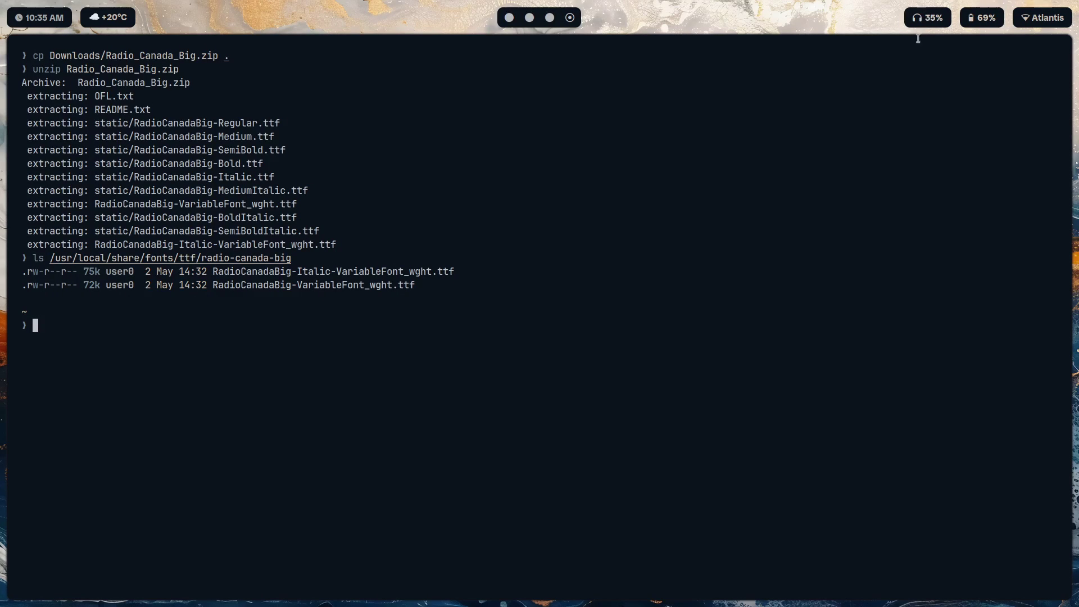
key("super+1")
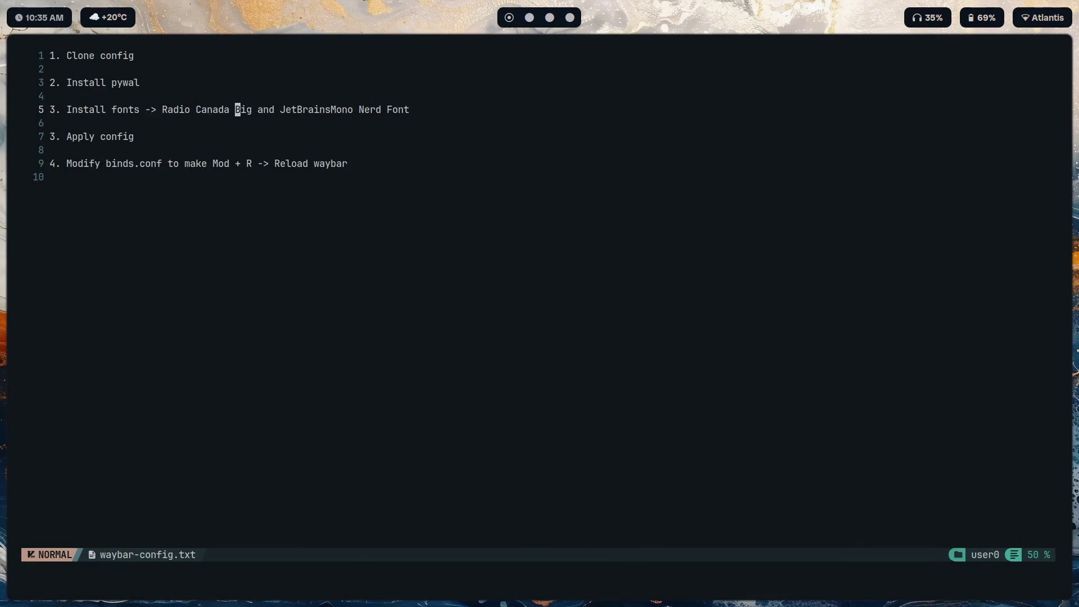
left_click(66, 164)
left_click_drag(70, 167, 167, 163)
key("Escape")
Step: On the terminal workspace, start typing nvim .config/hyprland/con
key("super+3")
key("super+4")
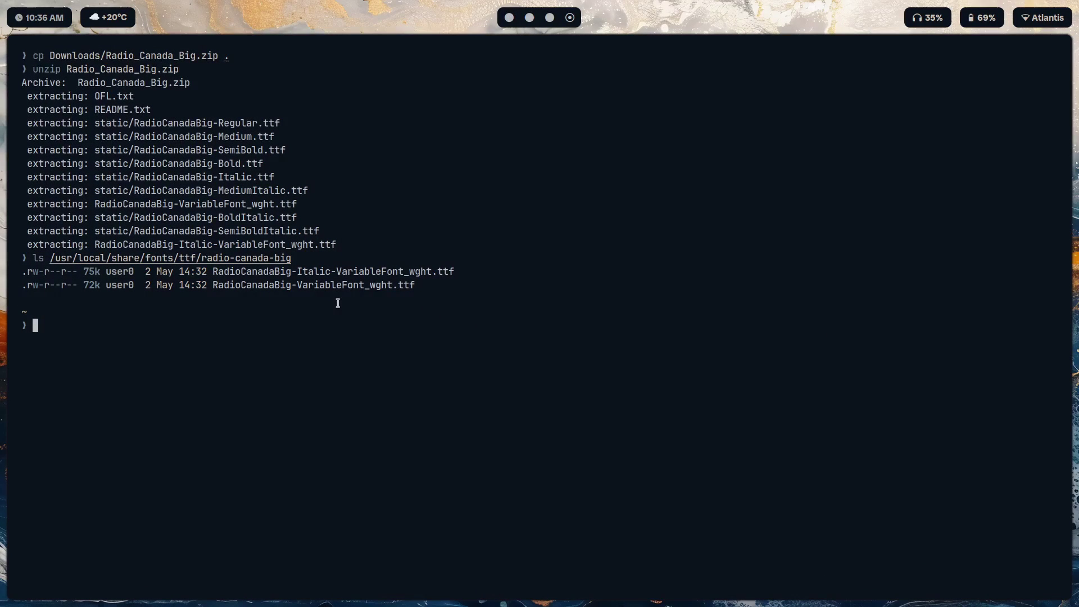
type("nvim .config/hyprland/co")
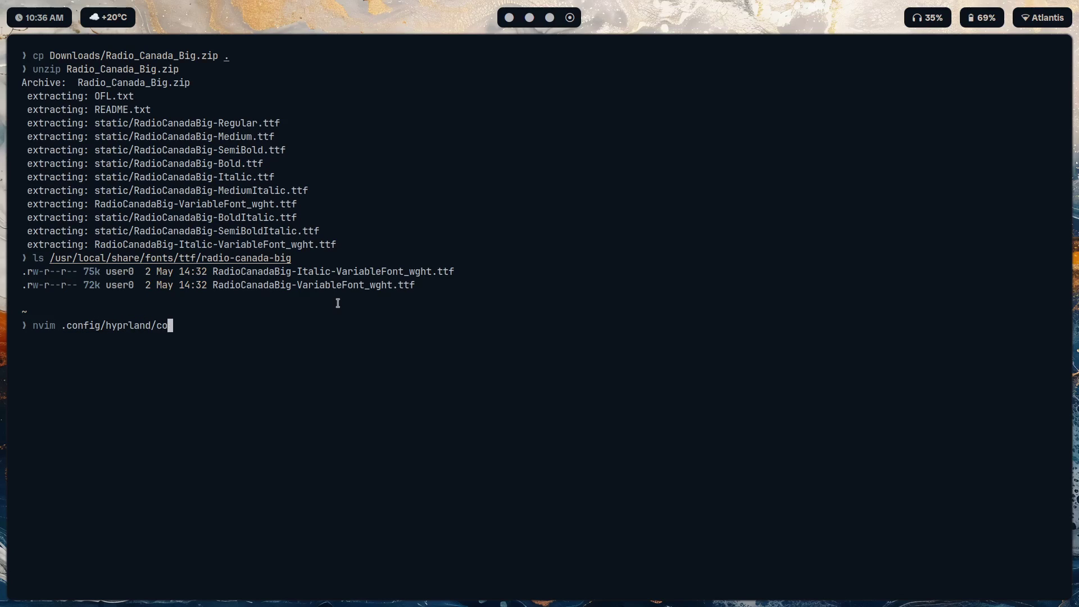
type("n")
Step: Correct the path to .config/hypr/ and open binds.conf in Neovim
key("BackSpace")
key("BackSpace")
key("BackSpace")
key("BackSpace")
key("BackSpace")
key("BackSpace")
key("BackSpace")
key("BackSpace")
key("BackSpace")
key("BackSpace")
key("BackSpace")
key("BackSpace")
type("hypr/")
key("Tab")
key("Tab")
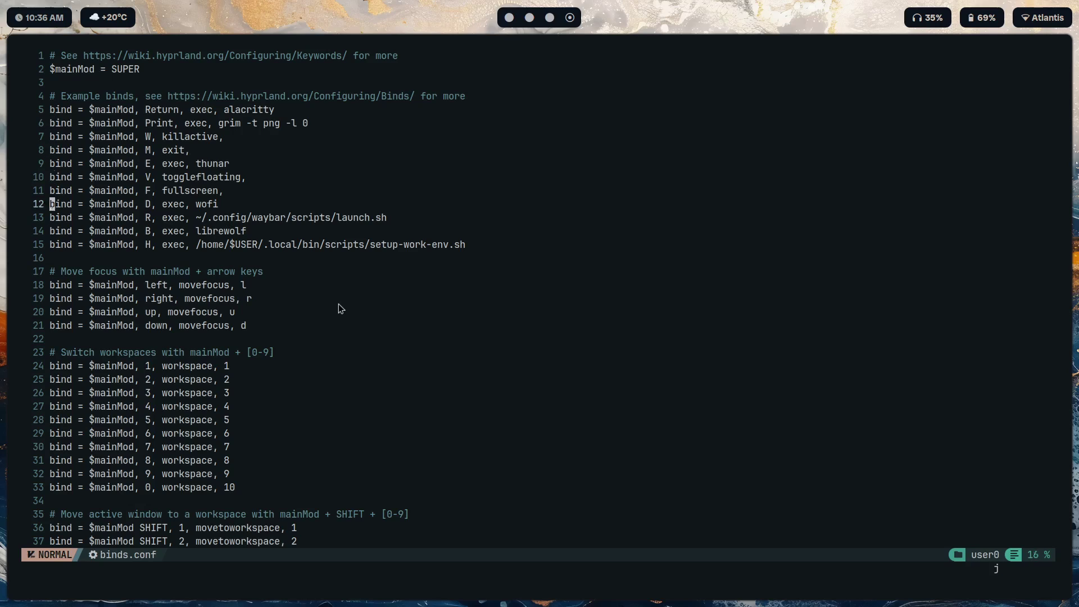
key("j")
key("j")
key("j")
Step: Search for R to reach the mainMod R binding running launch.sh on line 13
key("k")
key("k")
key("k")
key("k")
key("k")
key("slash")
type("R")
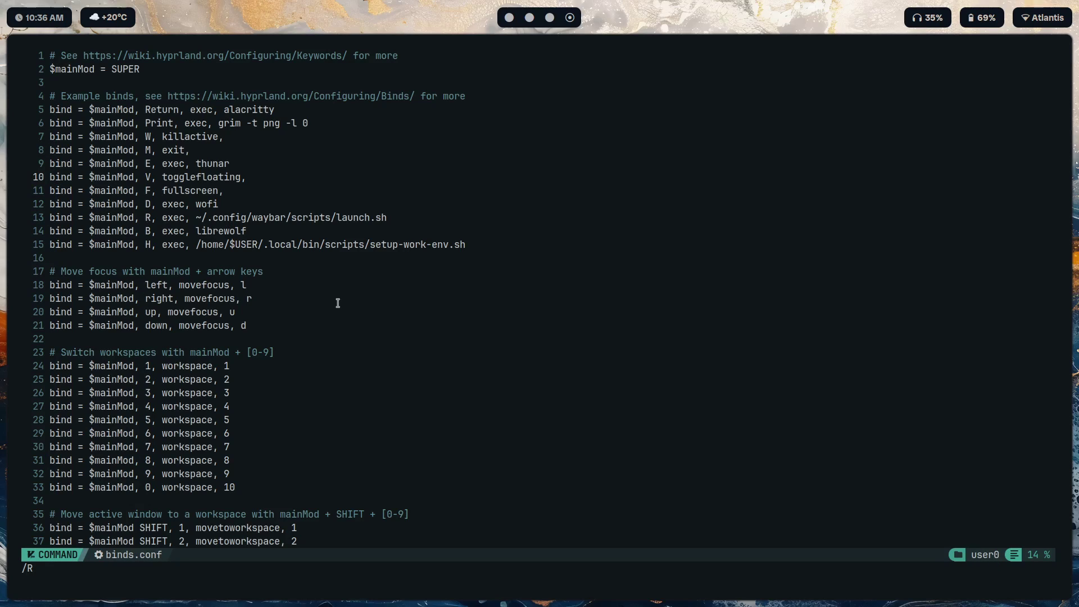
key("Return")
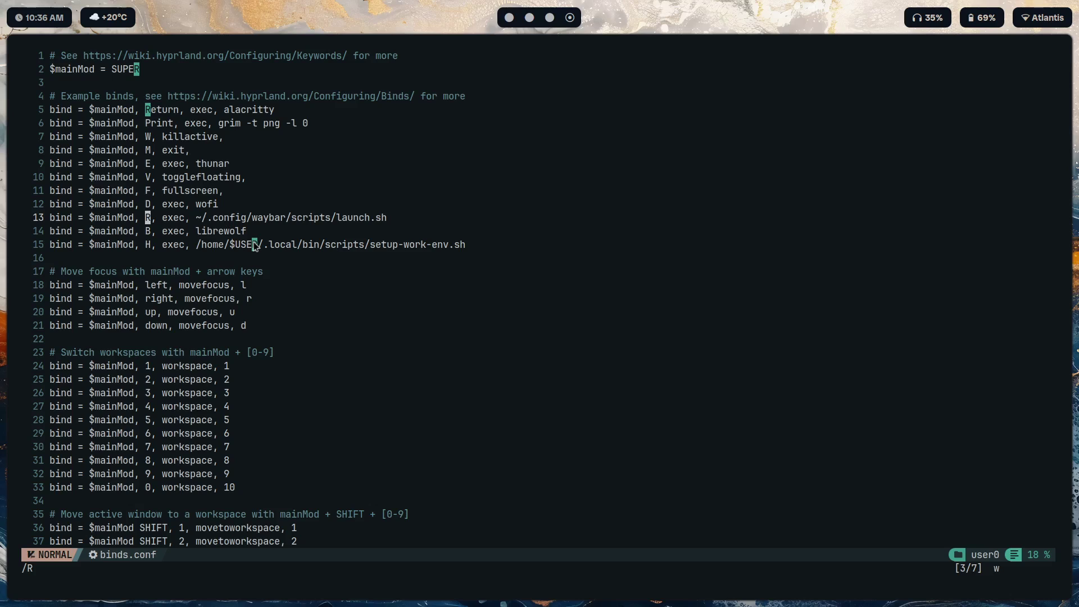
key("w")
key("w")
key("w")
Step: In a new terminal, open .config/waybar/scripts/launch.sh in Neovim beside binds.conf
left_click_drag(347, 219, 393, 220)
key("Escape")
key("super+Return")
type("nvim .")
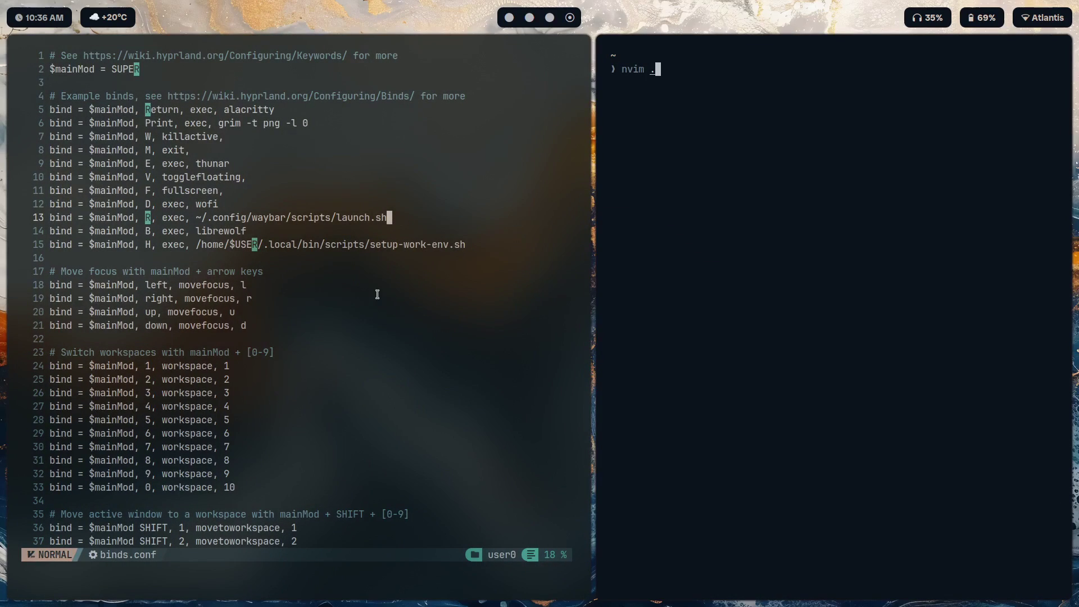
type("config/")
type("waybars")
key("BackSpace")
type("/sc")
key("Tab")
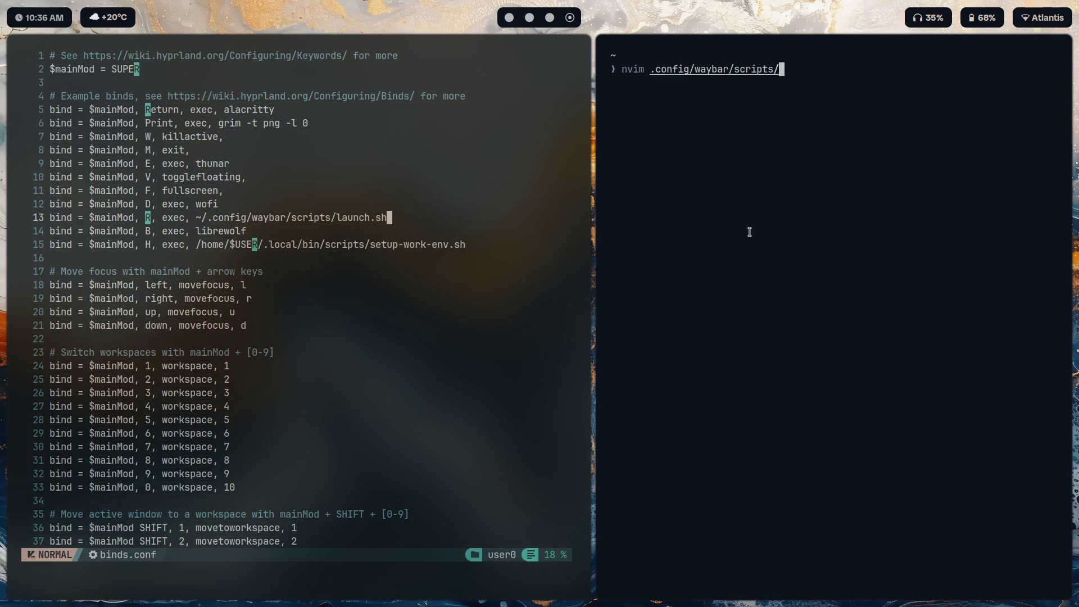
type("launch")
key("Tab")
key("Return")
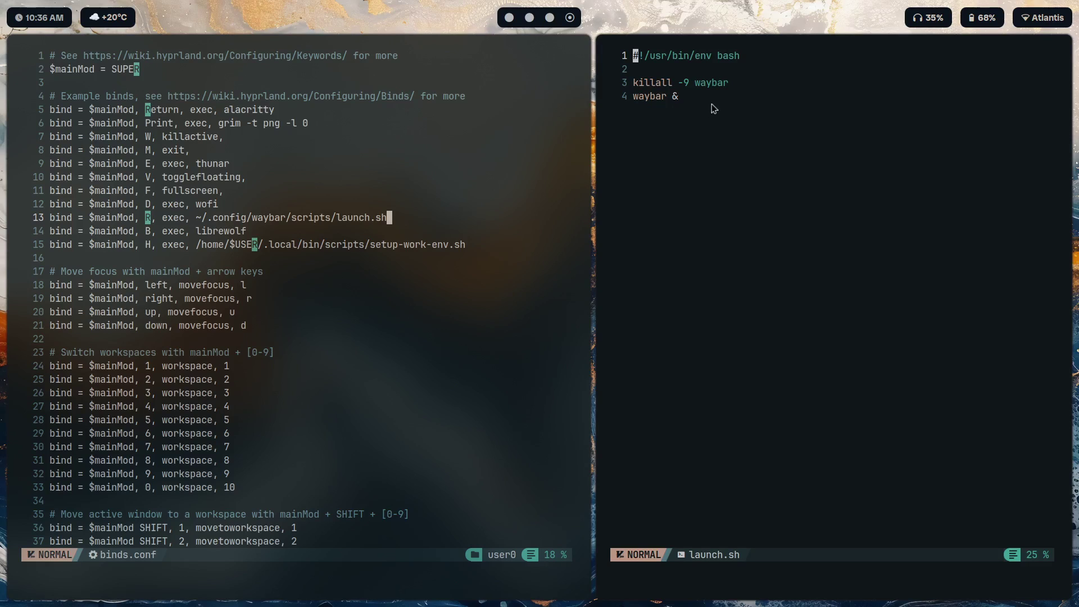
Step: Read launch.sh to its killall -9 and restart lines, then glance at the waybar-config.txt checklist
key("shift+g")
key("dollar")
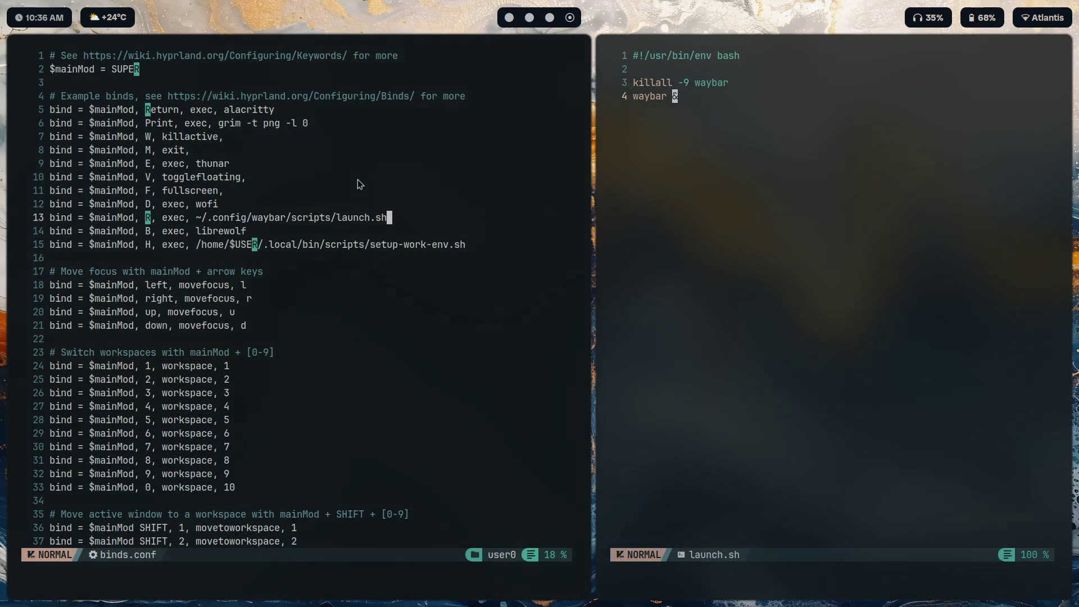
key("super+1")
left_click(268, 187)
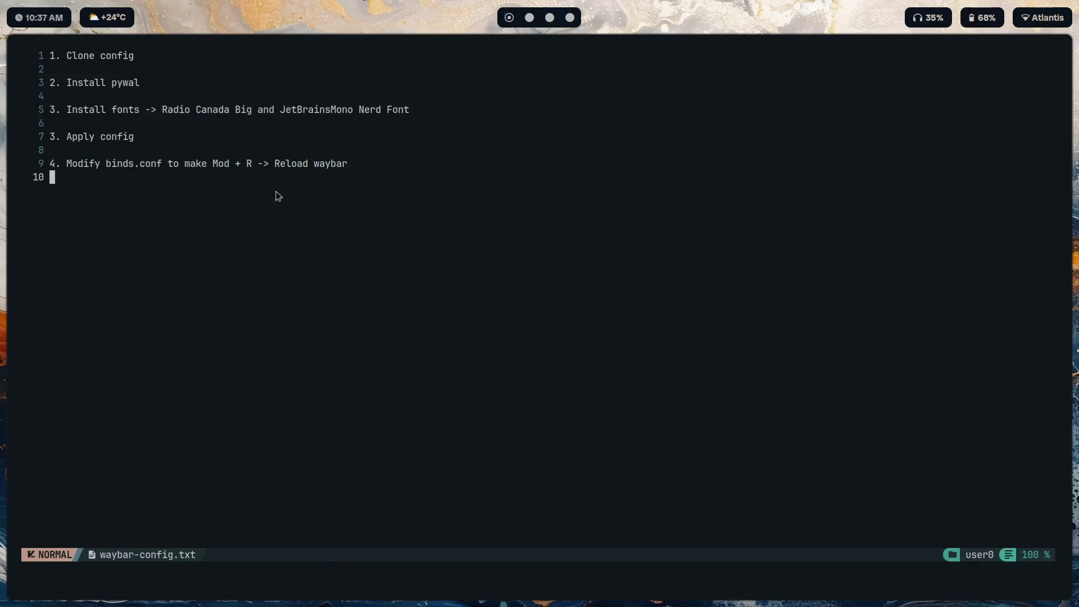
key("k")
key("k")
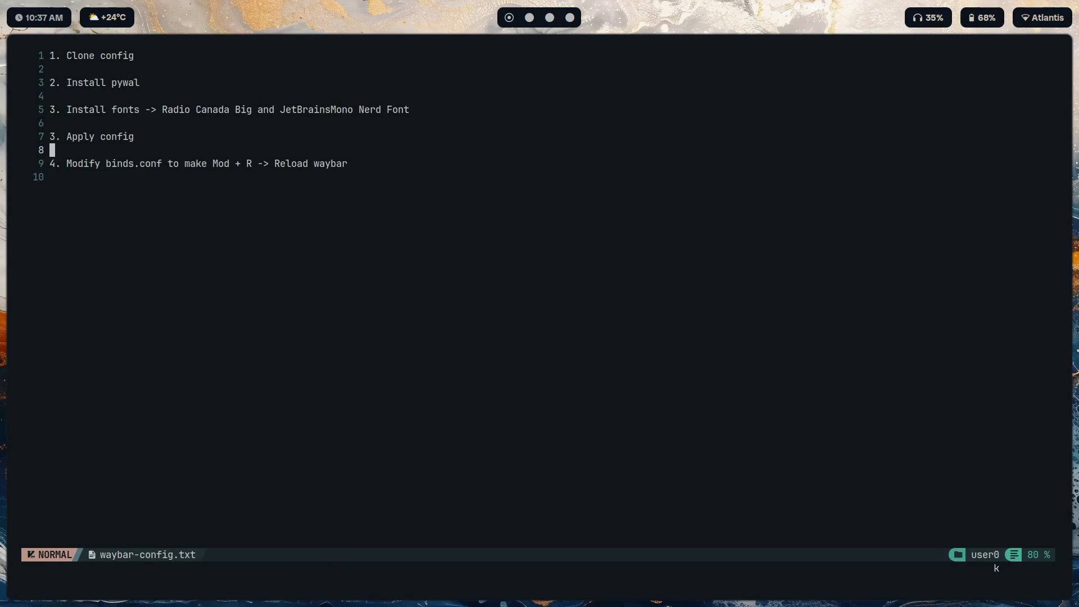
key("super+2")
Step: Close launch.sh, then open and scroll through Waybar's config.jsonc before quitting it
key("super+4")
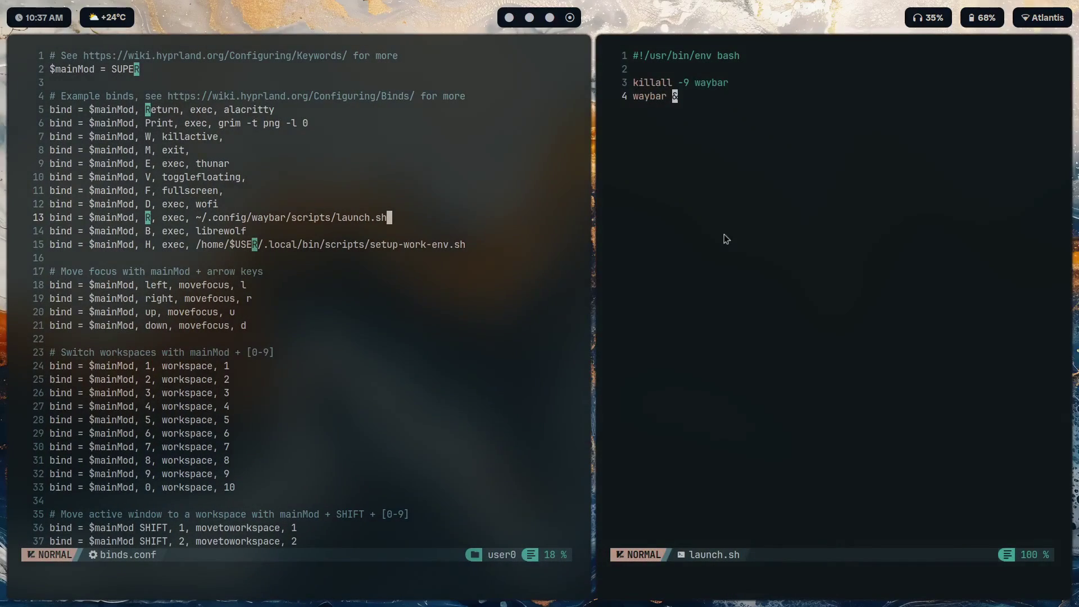
type(":q")
key("Return")
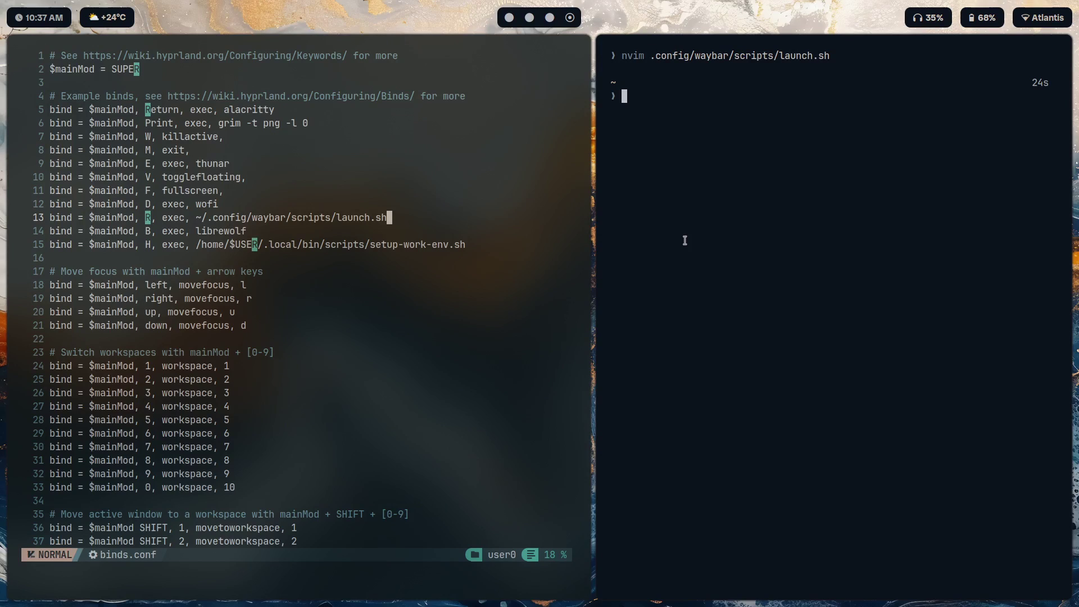
key("Up")
key("BackSpace")
key("BackSpace")
key("BackSpace")
key("BackSpace")
key("BackSpace")
key("BackSpace")
key("BackSpace")
key("BackSpace")
key("BackSpace")
key("BackSpace")
key("BackSpace")
key("BackSpace")
key("BackSpace")
key("BackSpace")
key("BackSpace")
key("BackSpace")
key("BackSpace")
key("Tab")
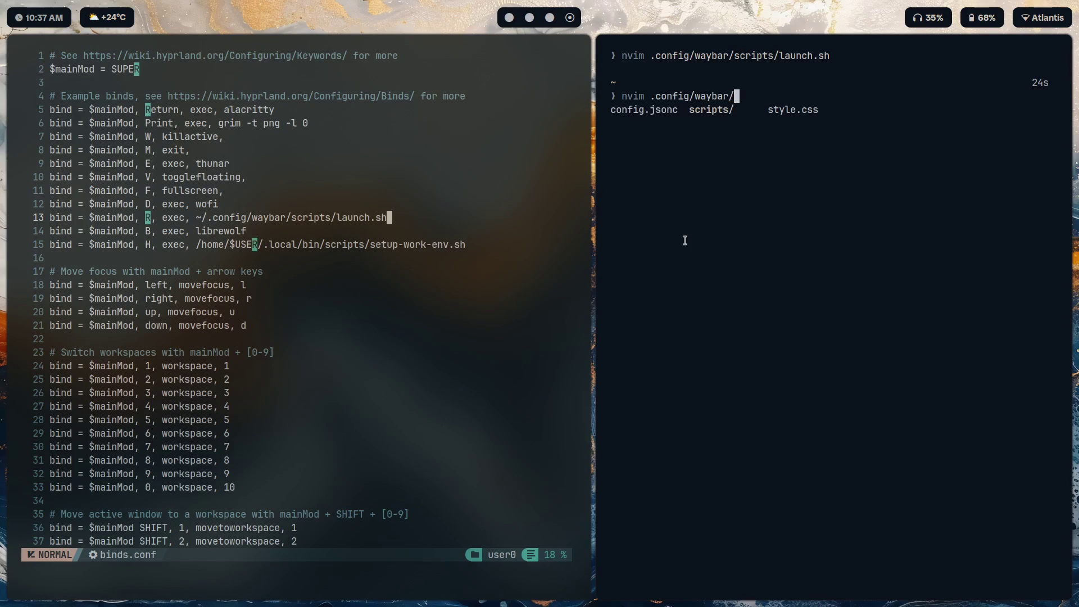
key("Return")
key("j")
key("j")
key("j")
key("j")
key("j")
key("j")
key("j")
key("j")
key("j")
key("j")
key("j")
key("j")
key("j")
key("j")
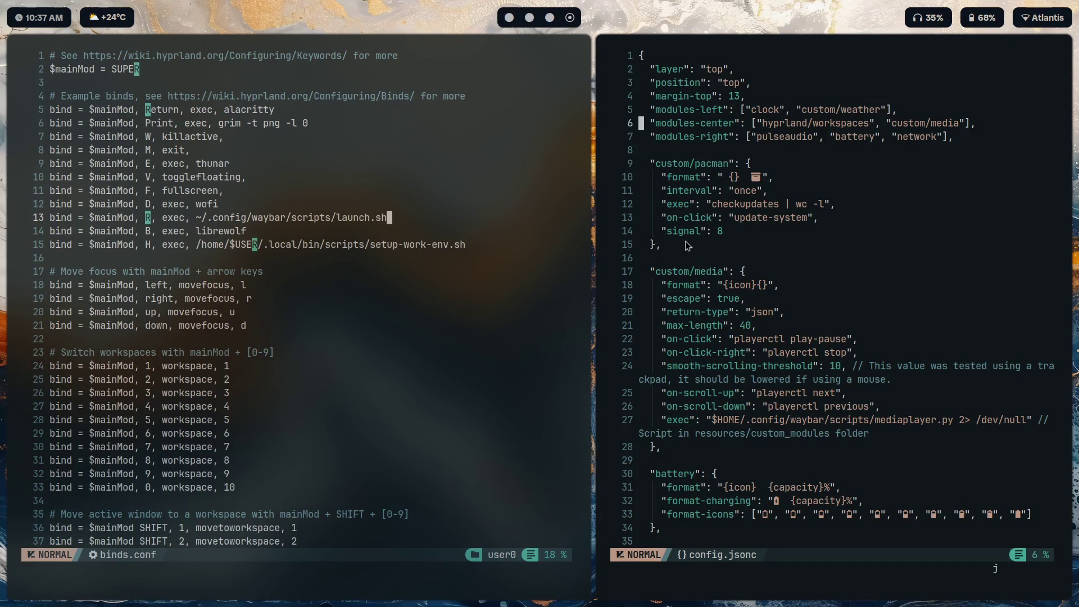
key("j")
scroll(803, 339, "down", 4)
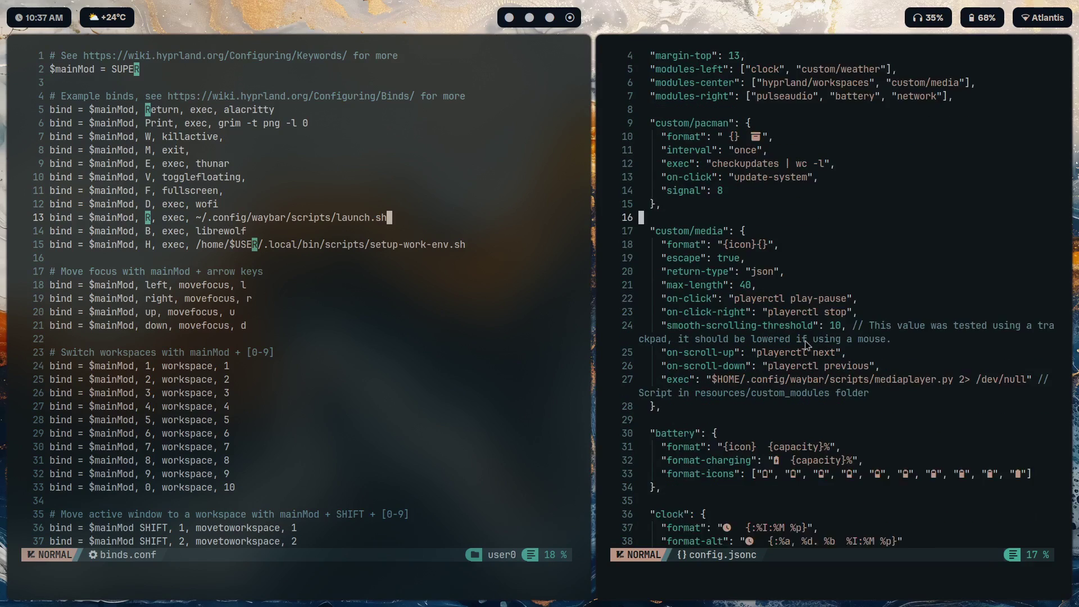
scroll(804, 344, "down", 3)
scroll(804, 344, "down", 3)
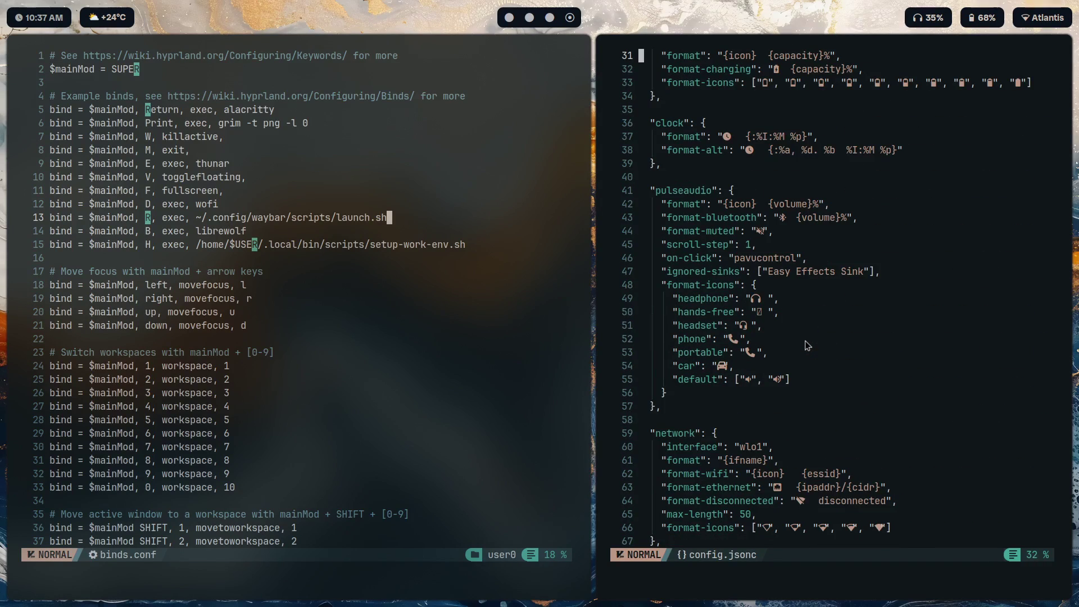
type(":q")
key("Return")
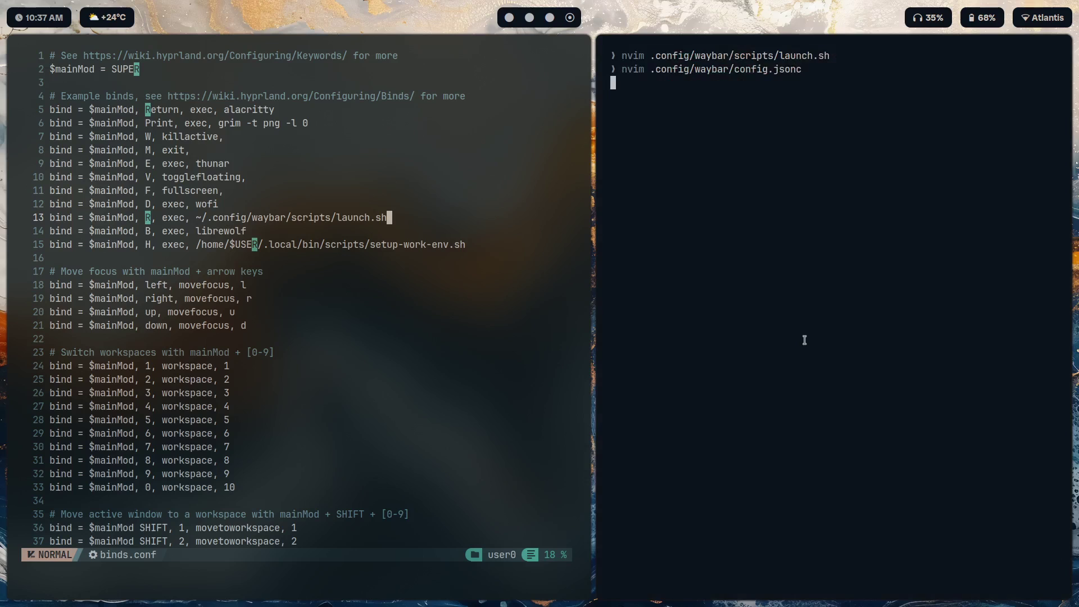
Step: Open Waybar's style.css, scroll through it, and quit Neovim
key("Up")
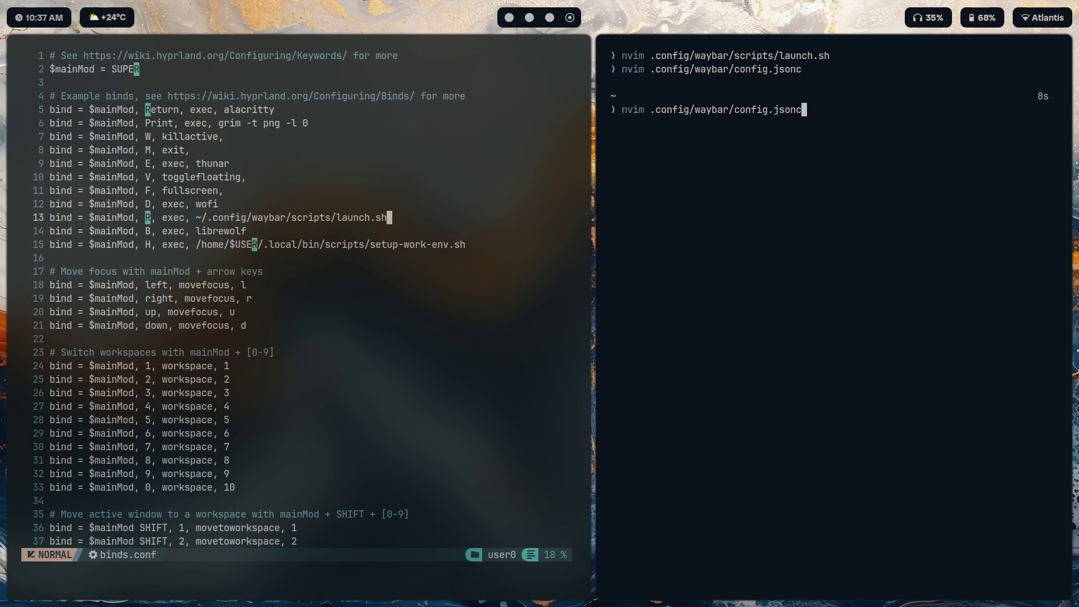
key("BackSpace")
key("BackSpace")
key("BackSpace")
key("BackSpace")
key("BackSpace")
key("BackSpace")
key("BackSpace")
key("BackSpace")
key("BackSpace")
key("BackSpace")
key("BackSpace")
key("BackSpace")
key("Tab")
key("Tab")
key("Tab")
key("Tab")
key("Return")
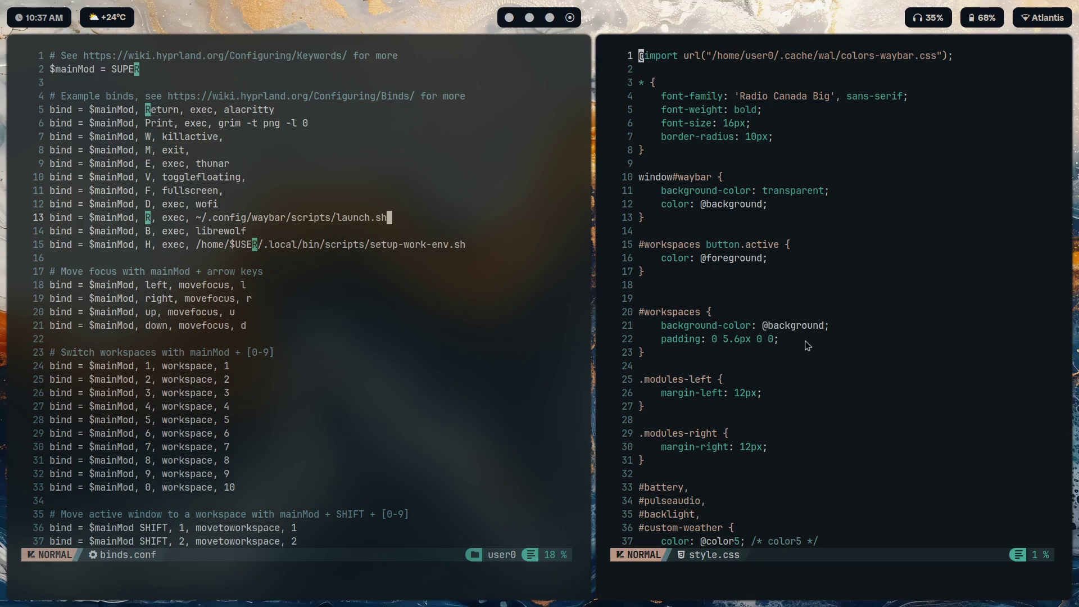
scroll(791, 347, "down", 2)
scroll(791, 357, "down", 7)
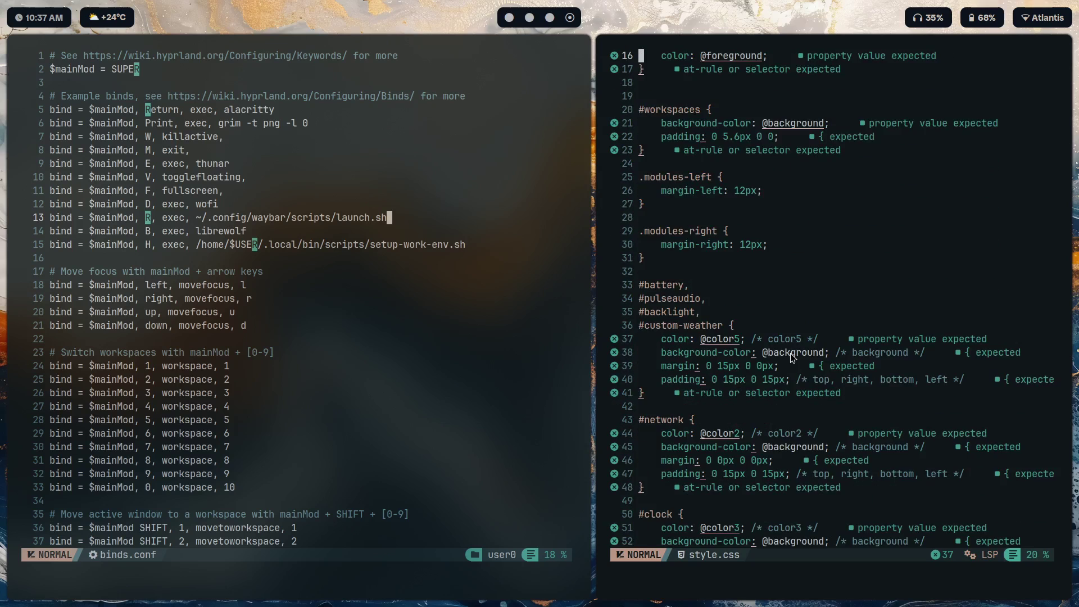
scroll(792, 357, "up", 4)
scroll(792, 357, "up", 4)
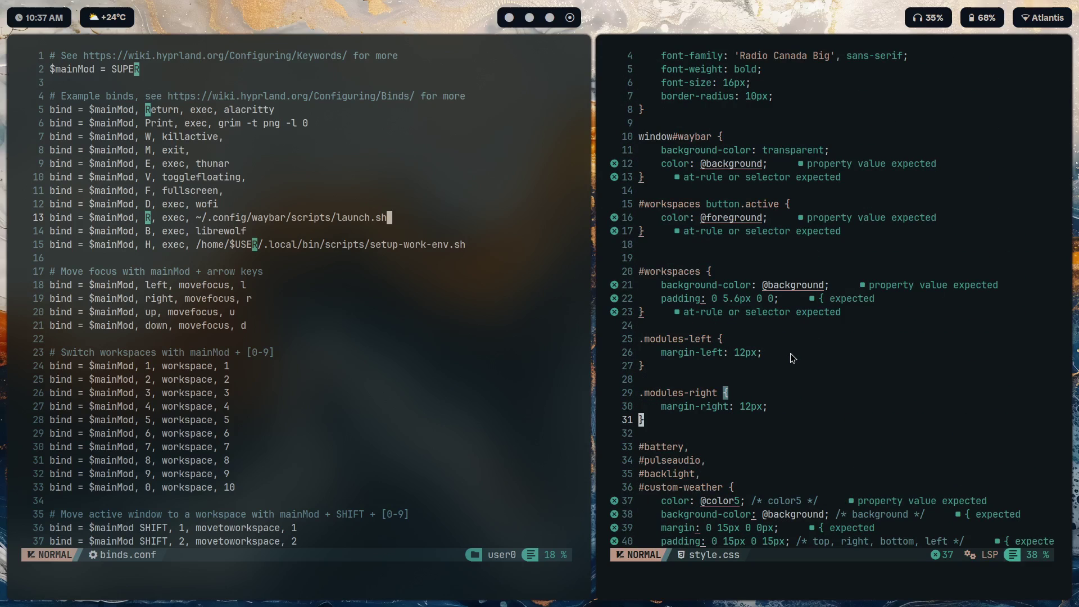
scroll(792, 358, "up", 1)
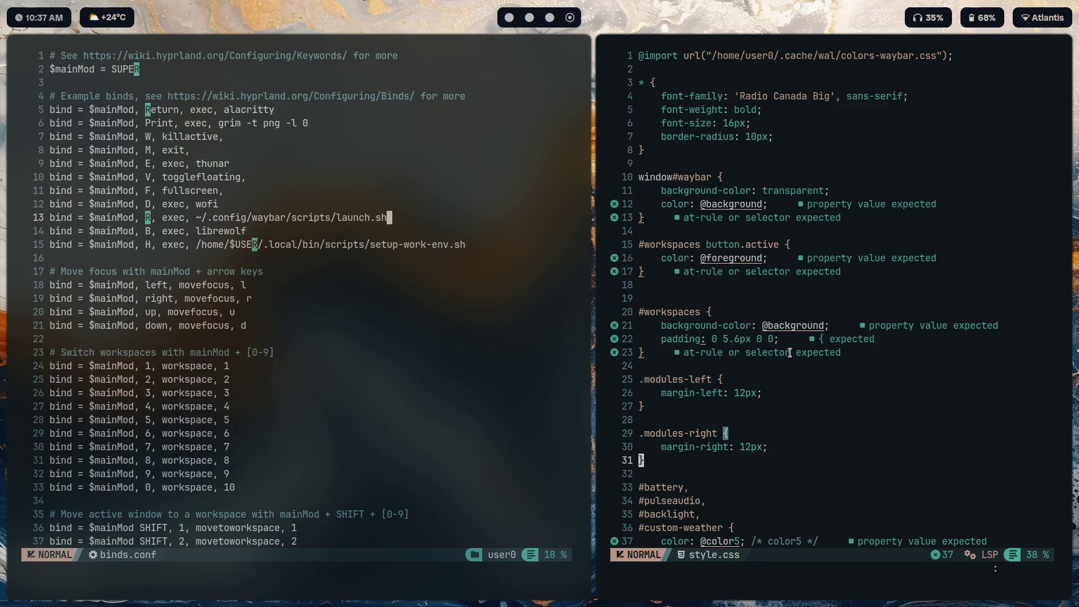
type("q")
key("Return")
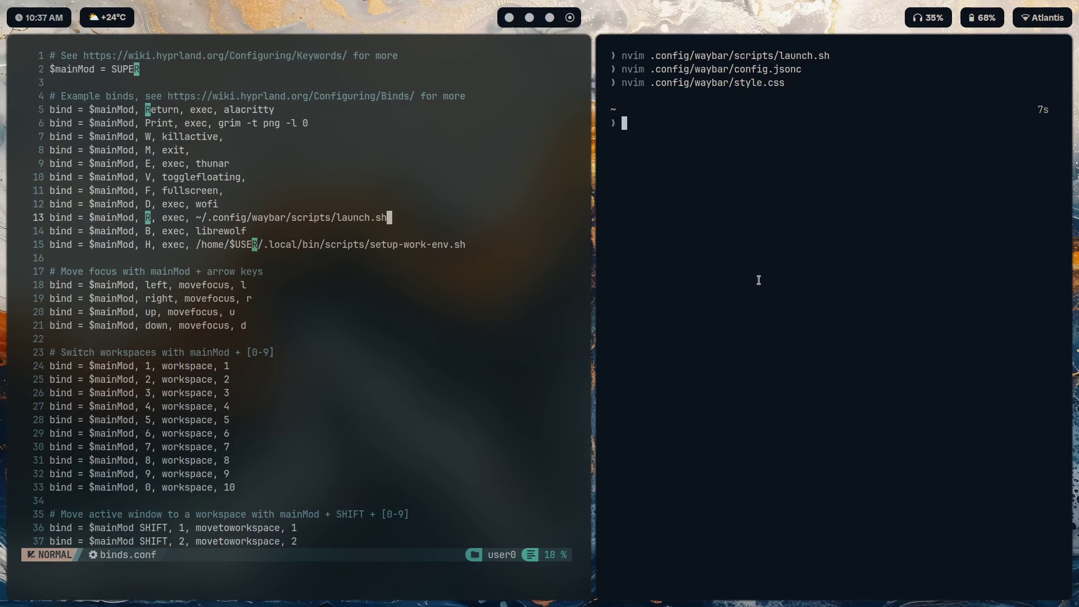